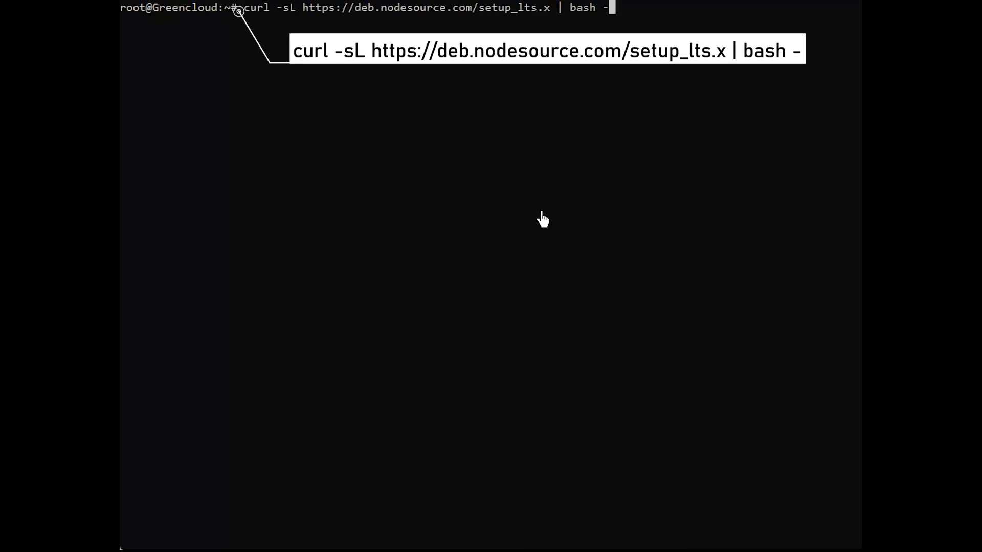
# Step: Run the NodeSource LTS setup script to configure the Node.js 22 repository
pyautogui.press('Return')
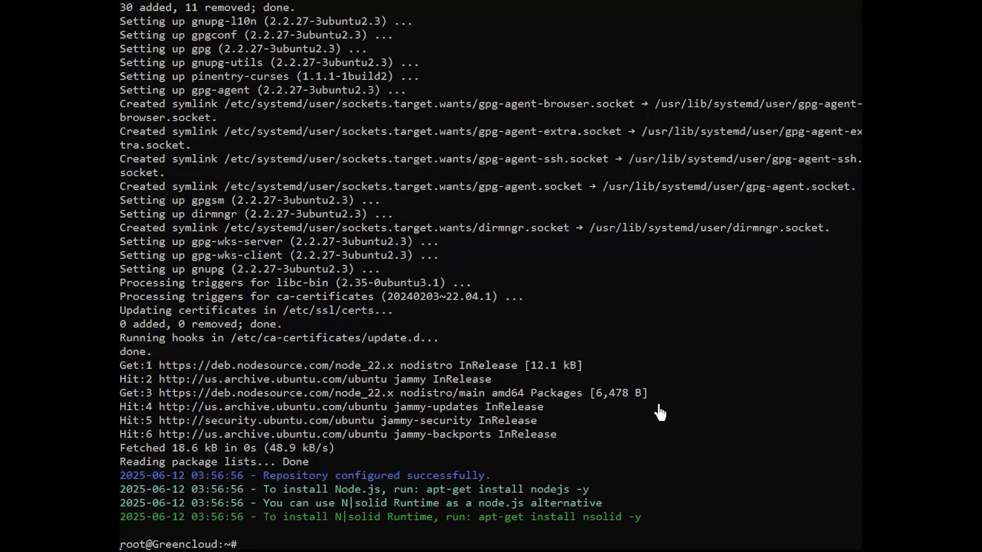
# Step: Refresh the apt package lists and install Node.js 22.16 from NodeSource
pyautogui.rightClick(661, 413)
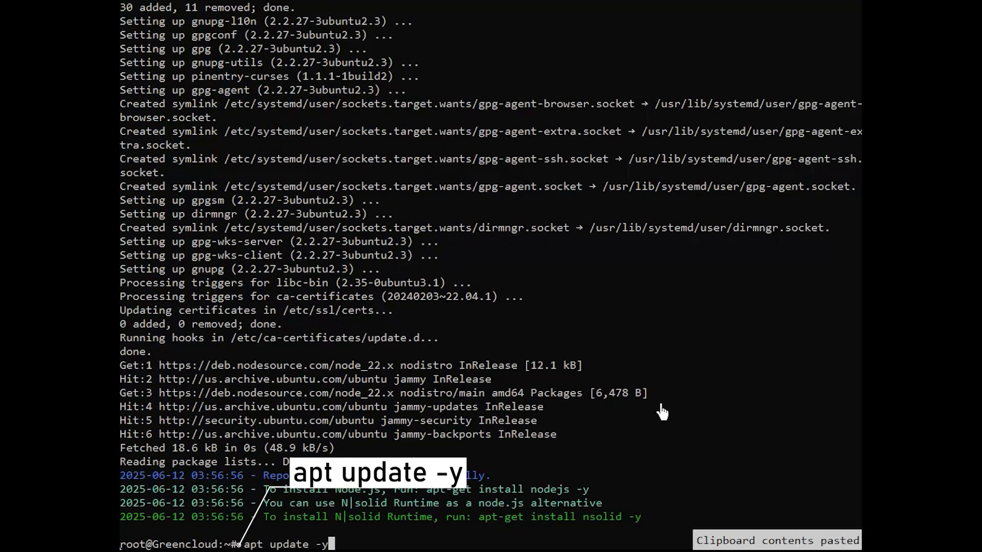
pyautogui.press('Return')
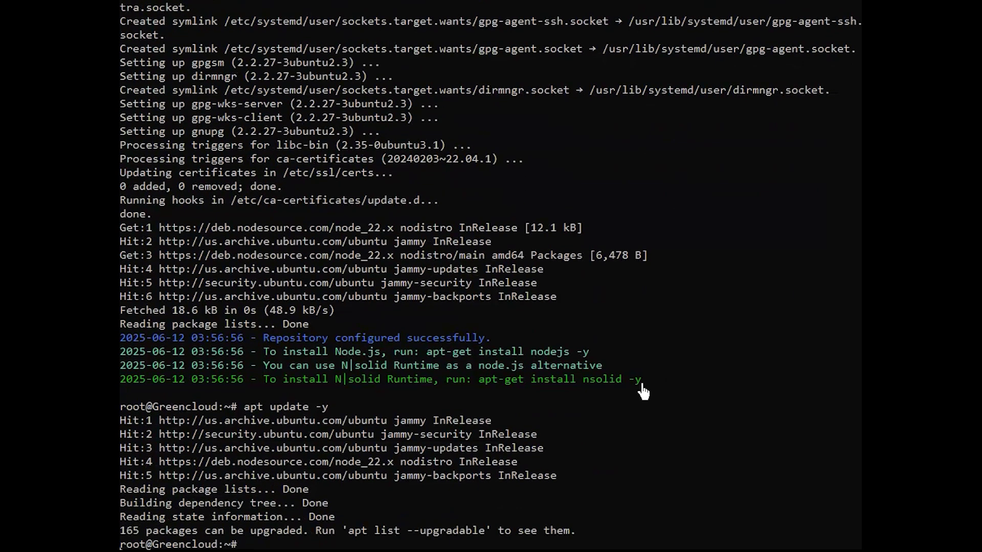
pyautogui.rightClick(664, 314)
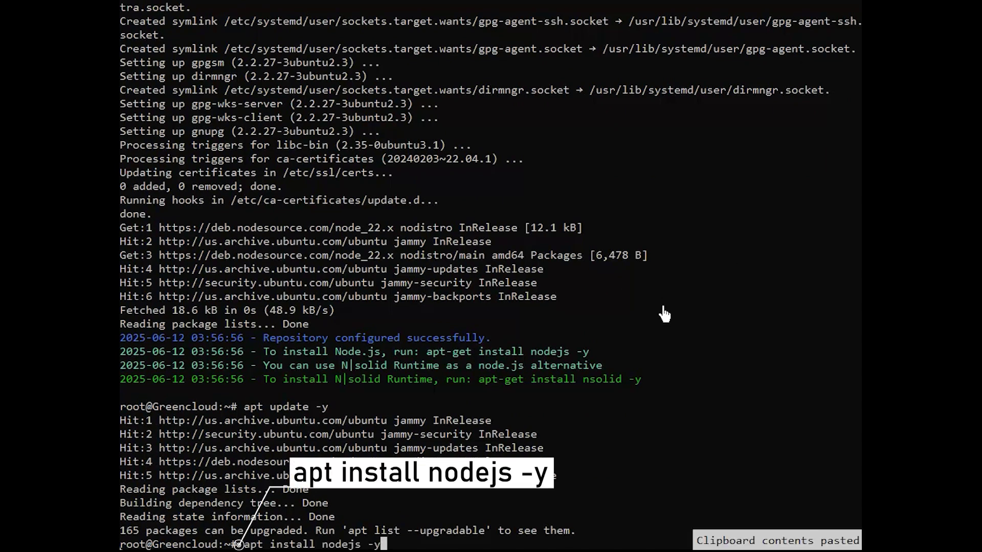
pyautogui.press('Return')
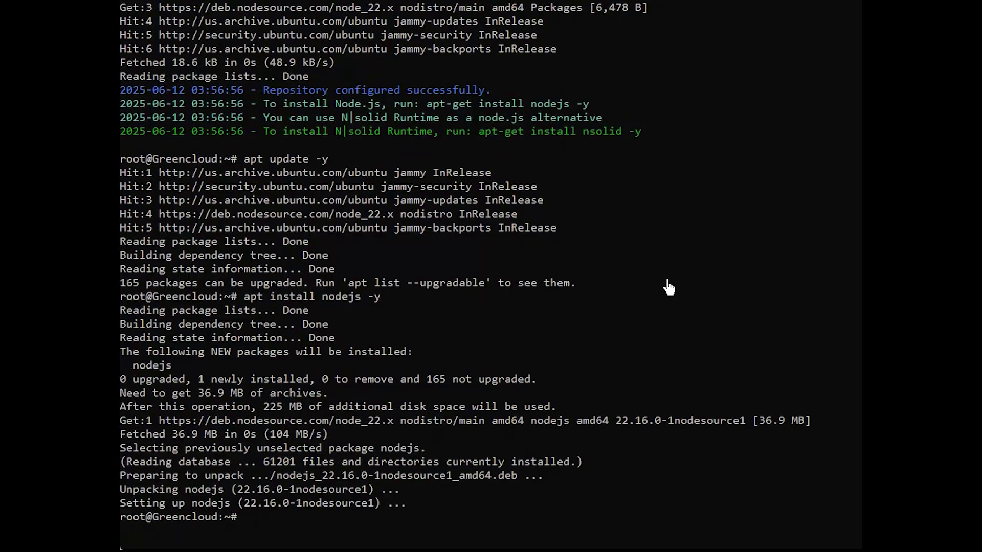
# Step: Install the mariadb-server package and enter the mysql monitor
pyautogui.rightClick(686, 208)
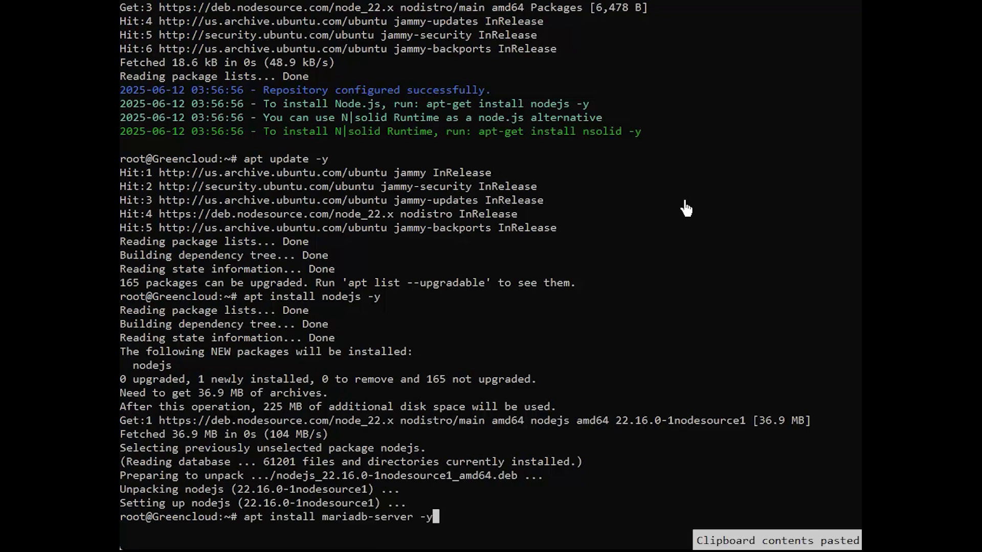
pyautogui.press('Return')
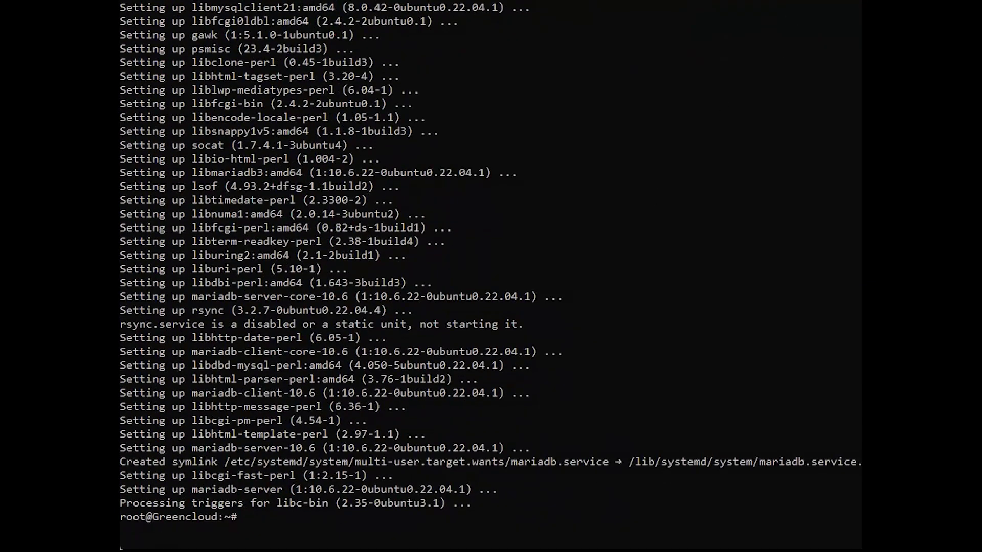
pyautogui.rightClick(671, 139)
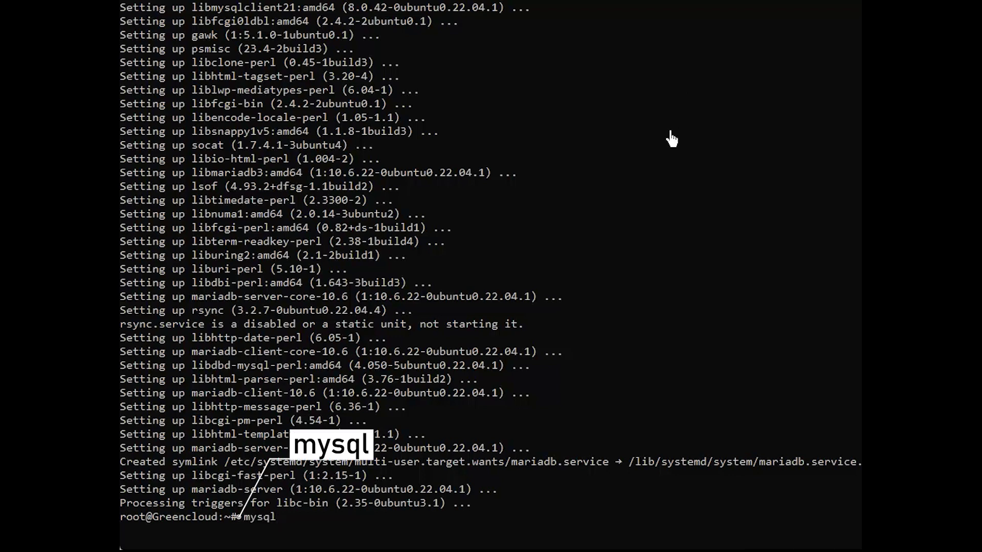
pyautogui.press('Return')
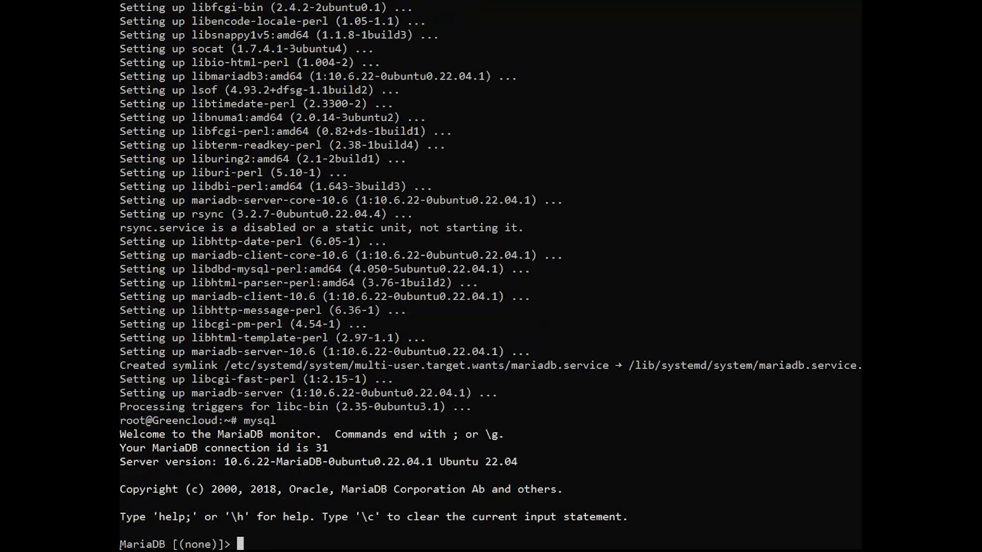
# Step: Create the wikijs database, grant the wikijs user all privileges, flush privileges, and exit
pyautogui.rightClick(716, 152)
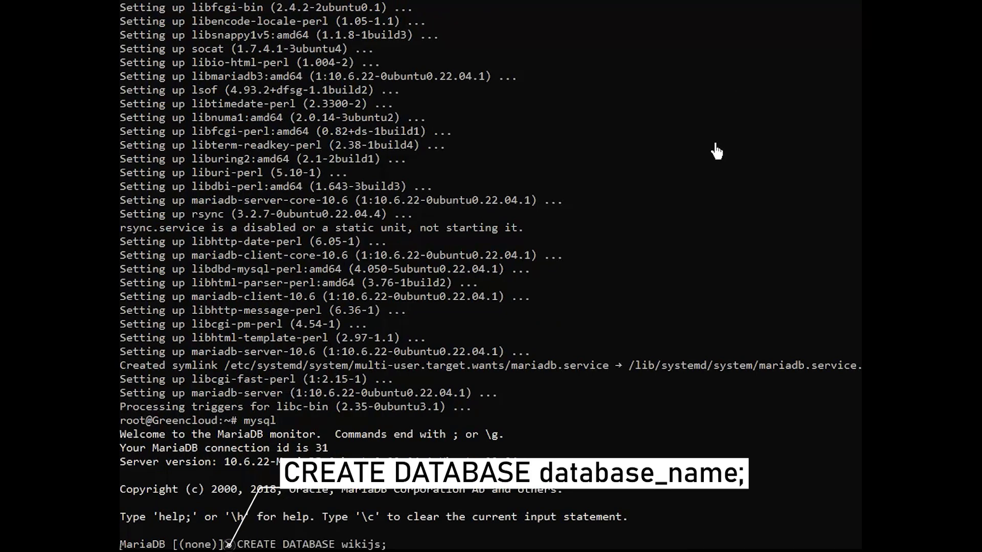
pyautogui.press('Return')
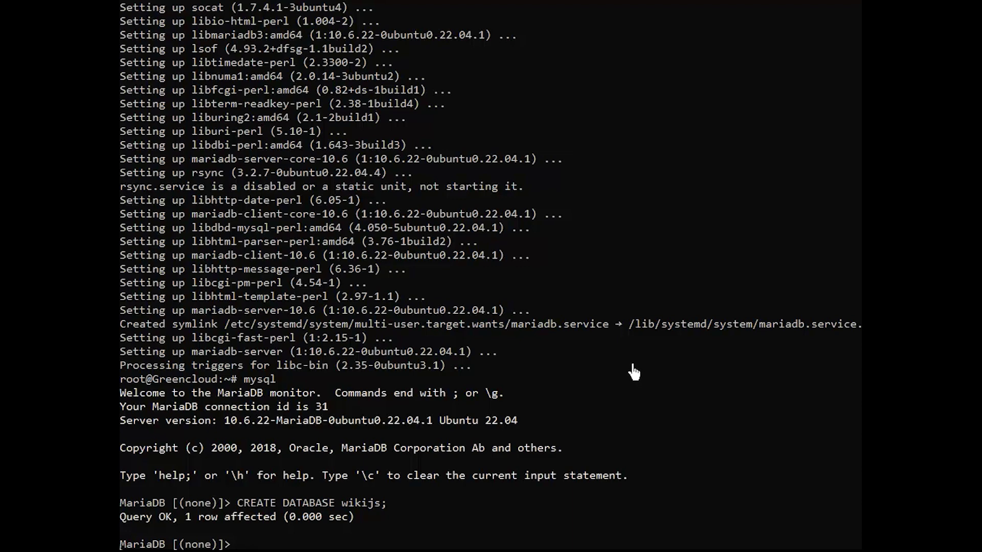
pyautogui.rightClick(683, 359)
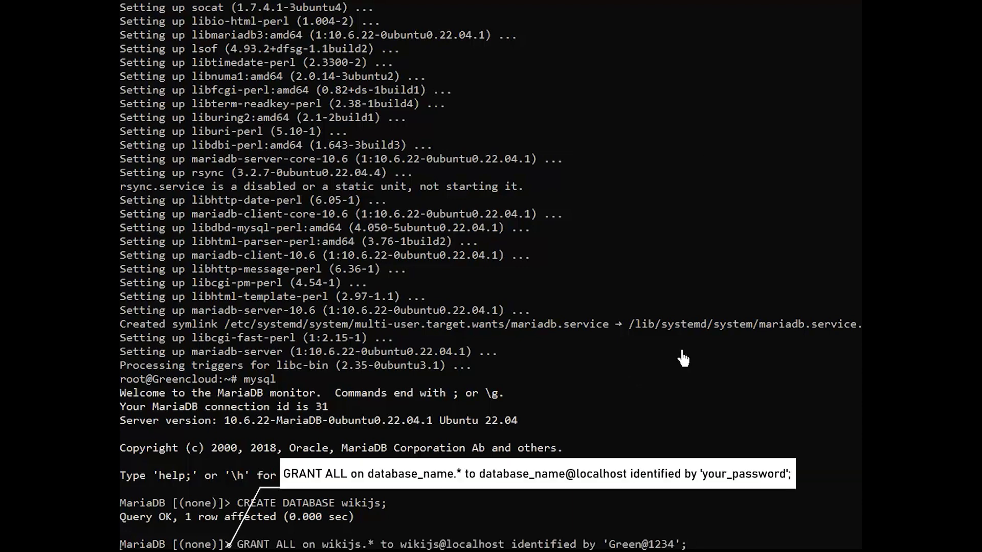
pyautogui.press('Return')
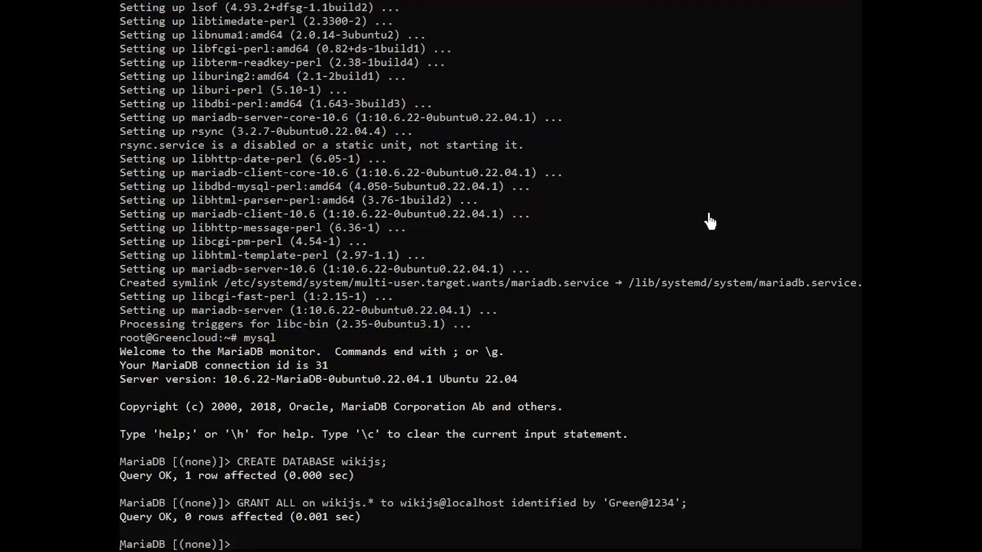
pyautogui.rightClick(679, 313)
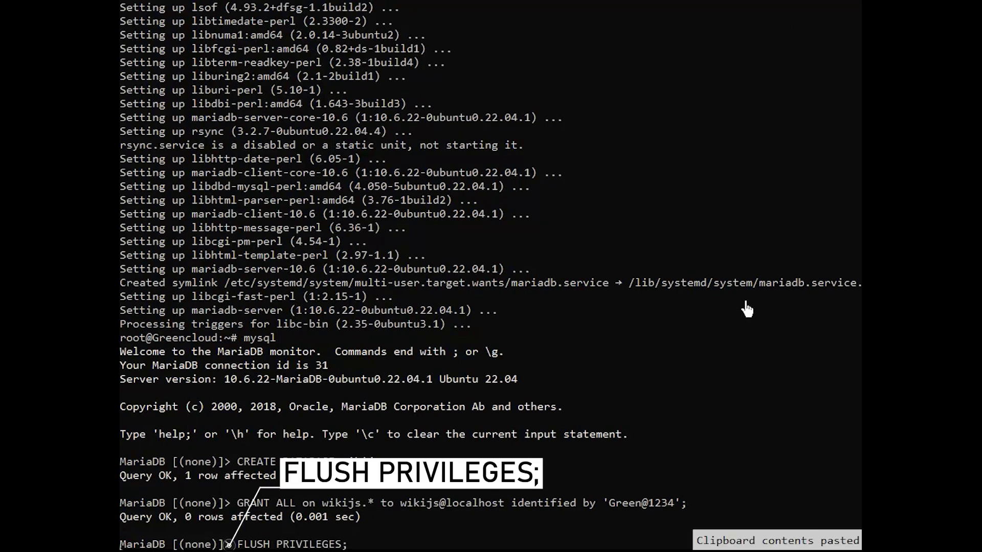
pyautogui.press('Return')
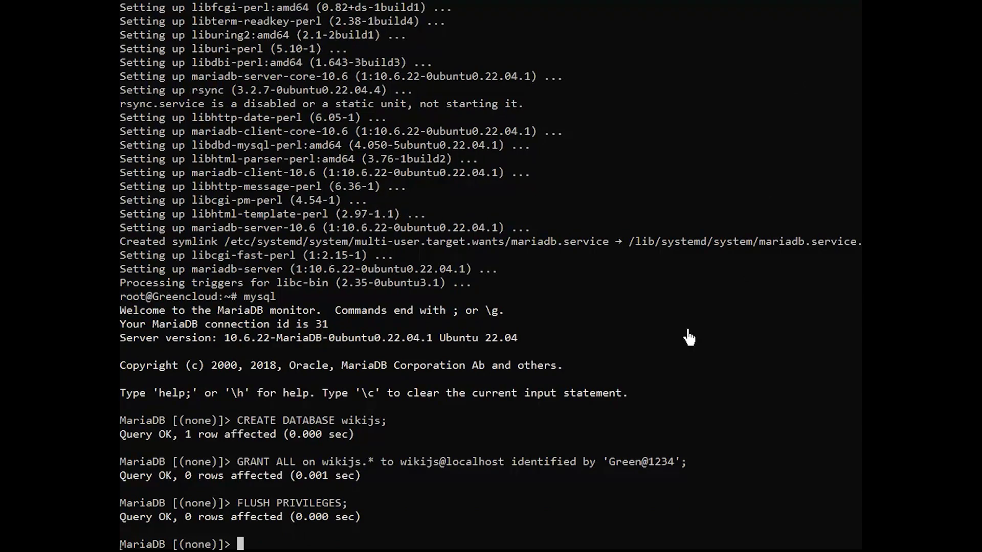
pyautogui.rightClick(688, 337)
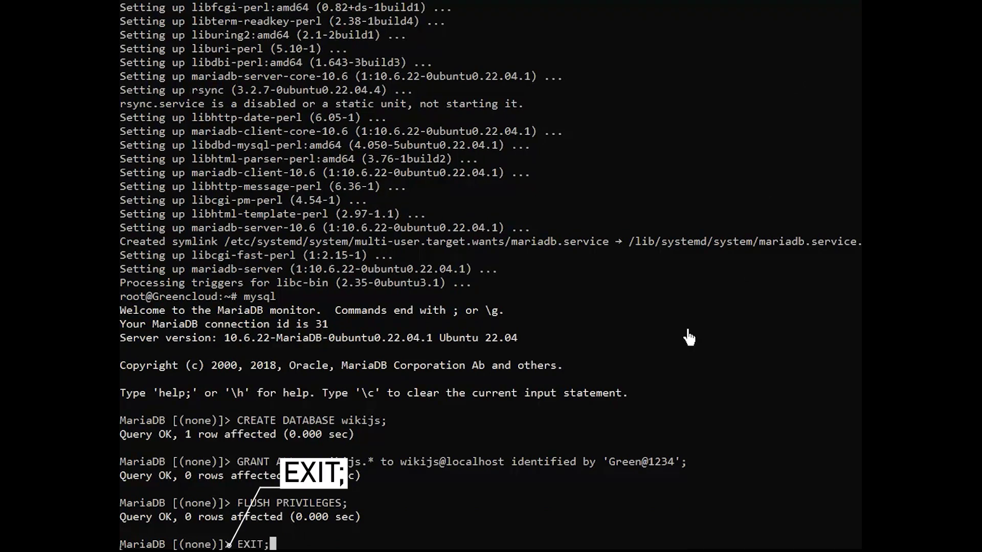
pyautogui.press('Return')
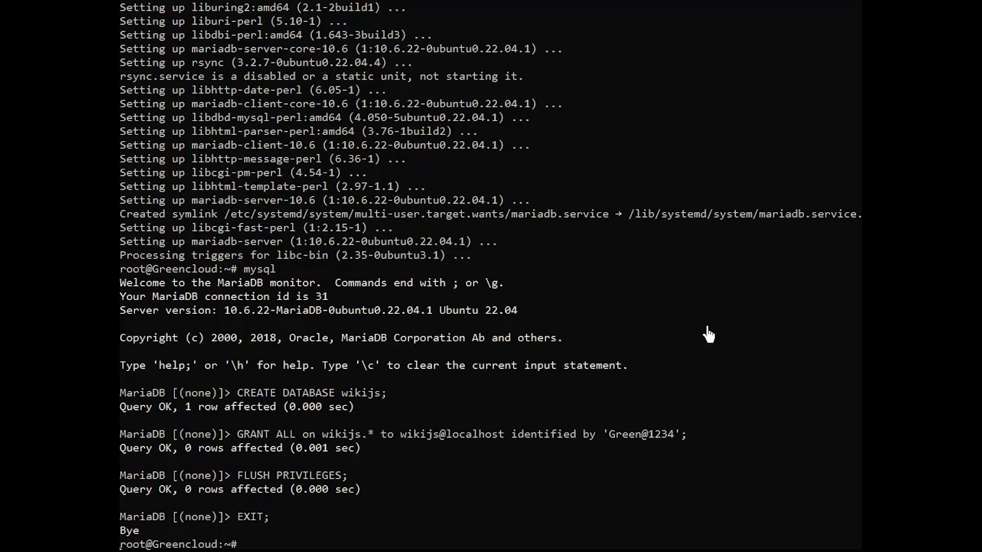
# Step: Create the wikijs system user with home /opt/wikijs and switch to it
pyautogui.rightClick(708, 334)
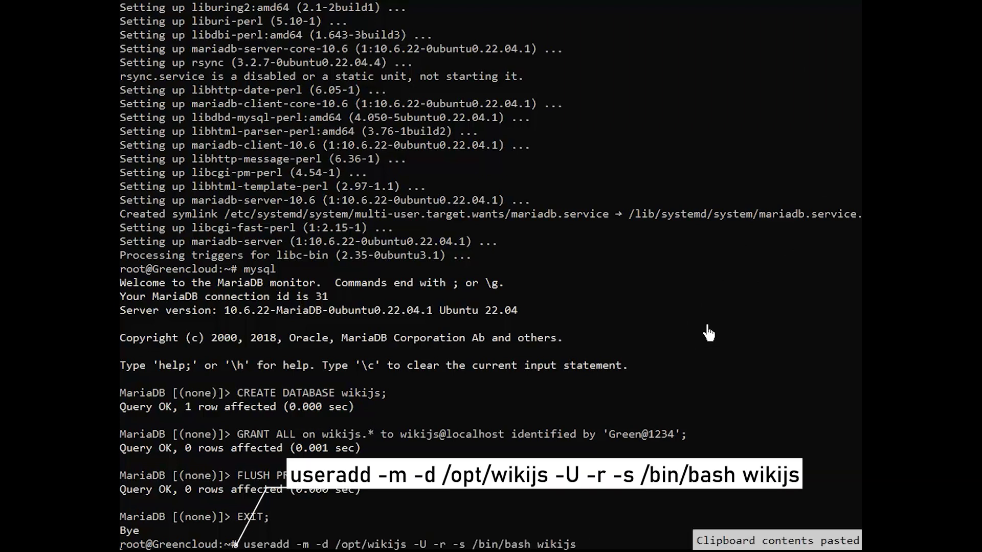
pyautogui.press('Return')
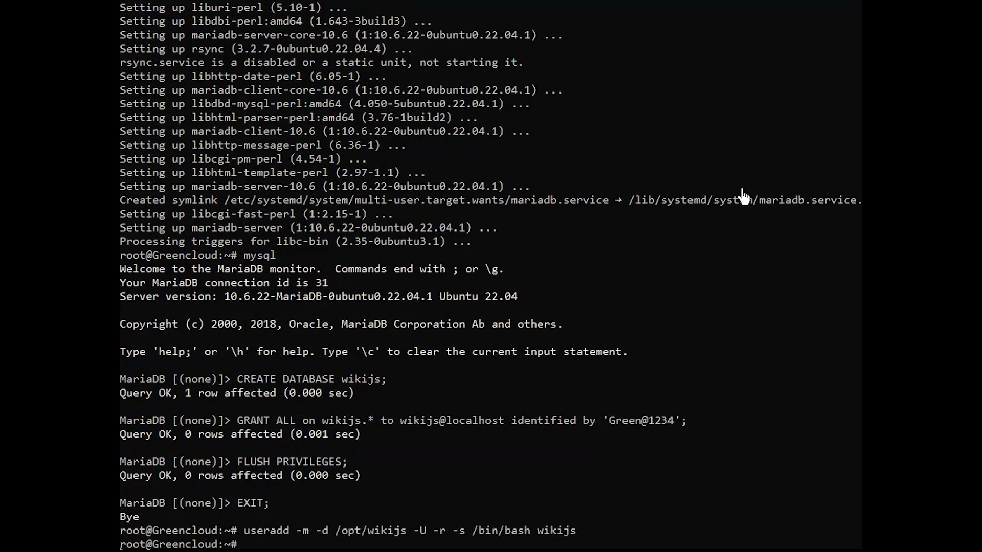
pyautogui.rightClick(680, 260)
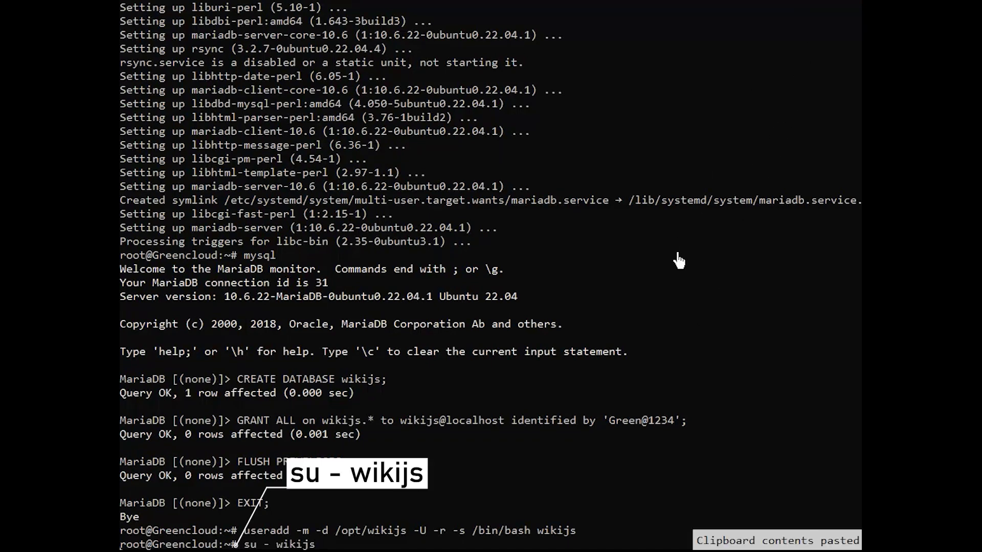
pyautogui.press('Return')
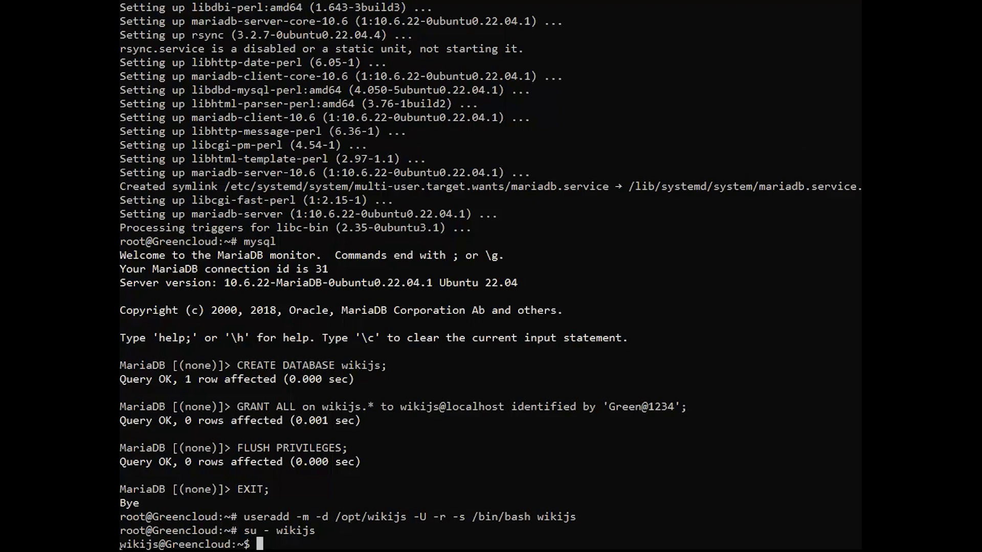
# Step: Download and extract the latest Wiki.js release archive
pyautogui.rightClick(708, 316)
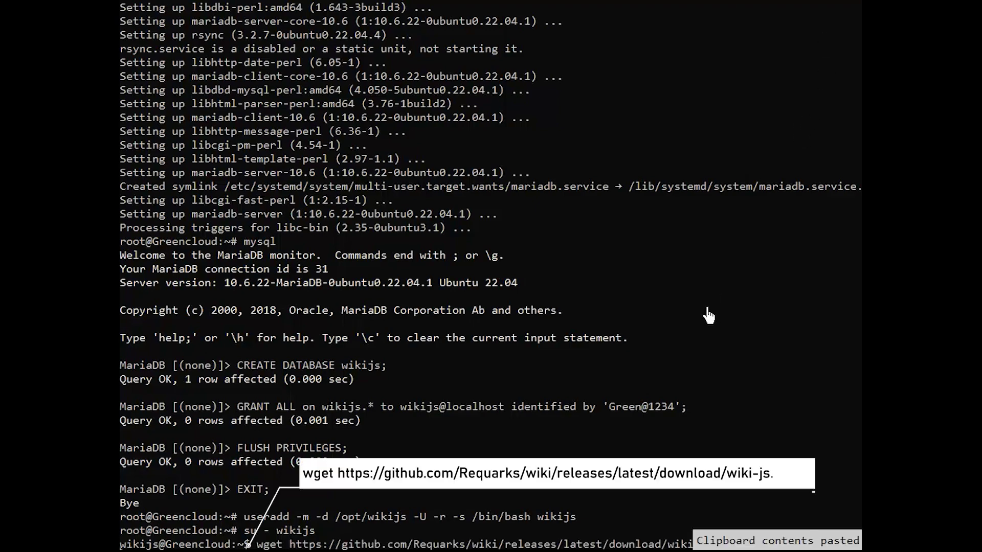
pyautogui.press('Return')
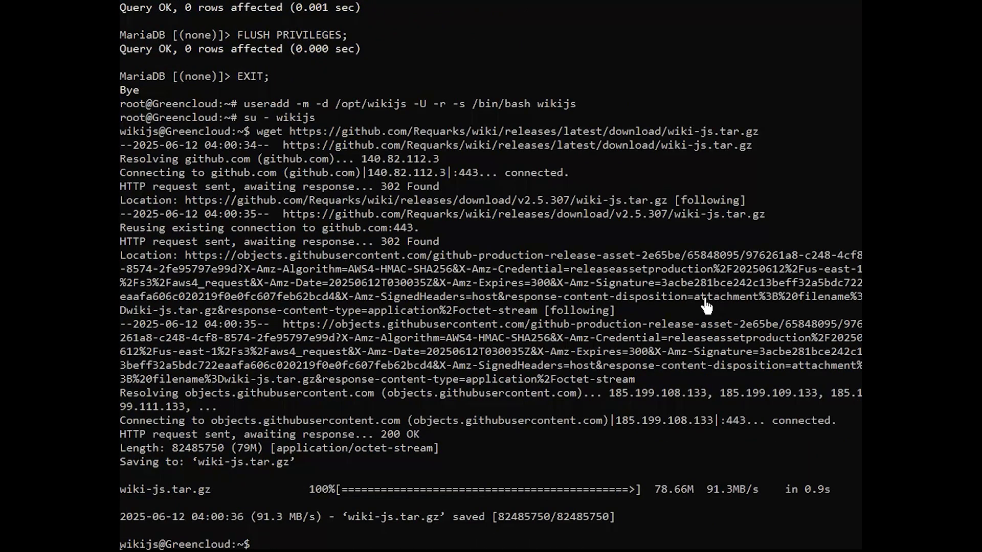
pyautogui.rightClick(583, 154)
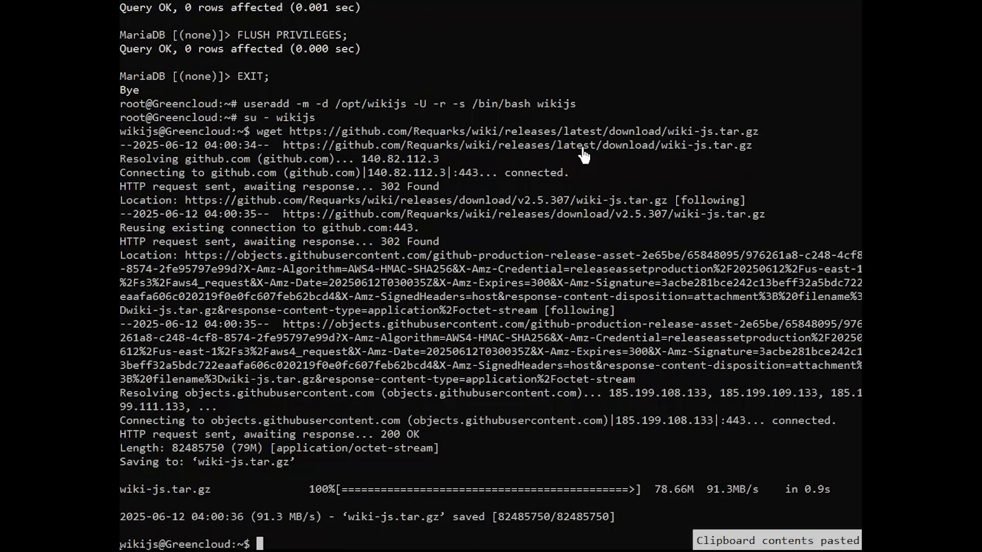
pyautogui.press('Return')
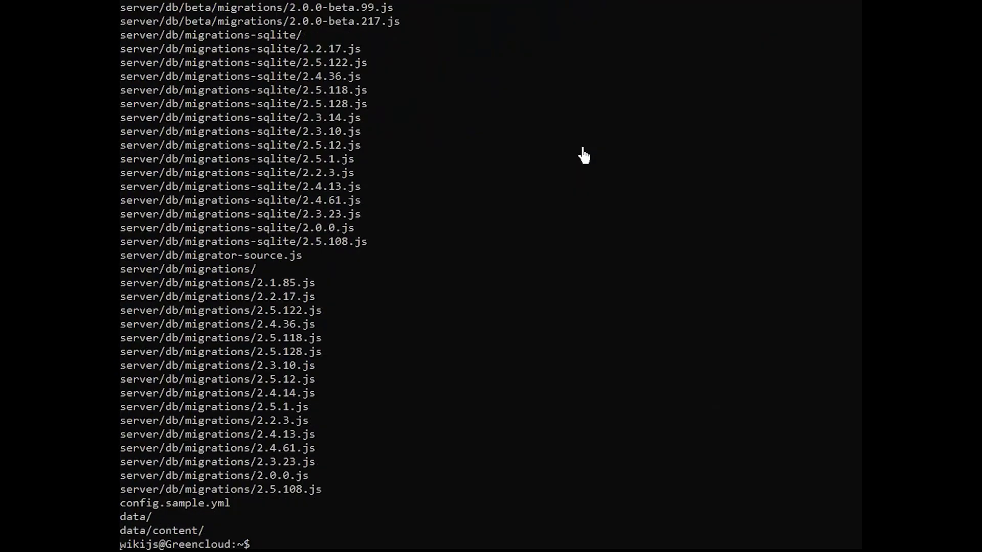
# Step: Copy config.sample.yml to config.yml and open it in nano
pyautogui.rightClick(641, 259)
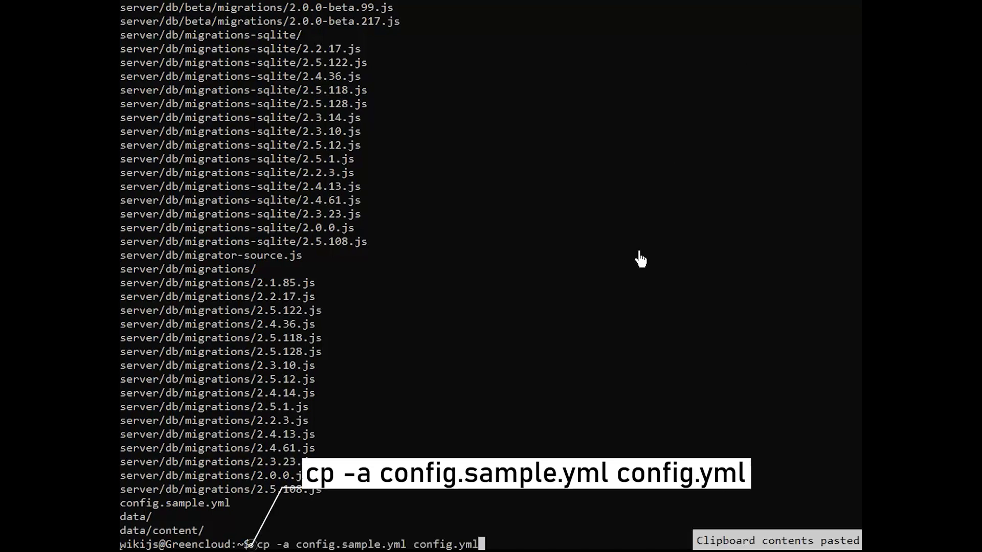
pyautogui.press('Return')
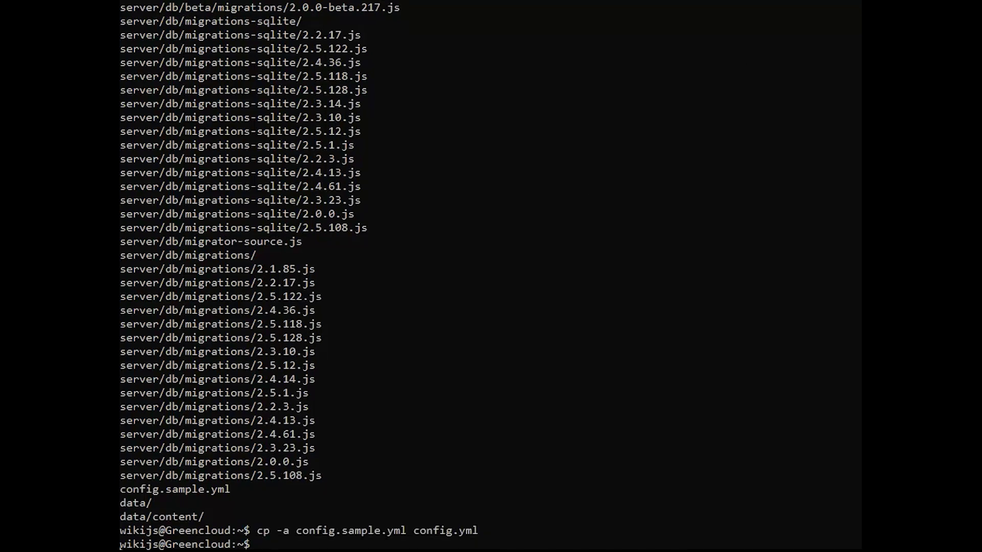
pyautogui.rightClick(673, 224)
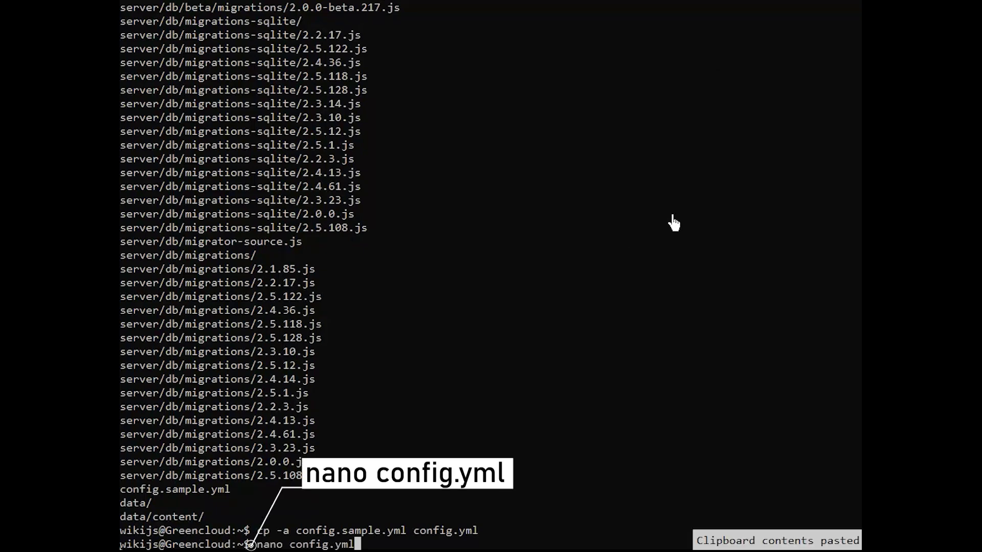
pyautogui.press('Return')
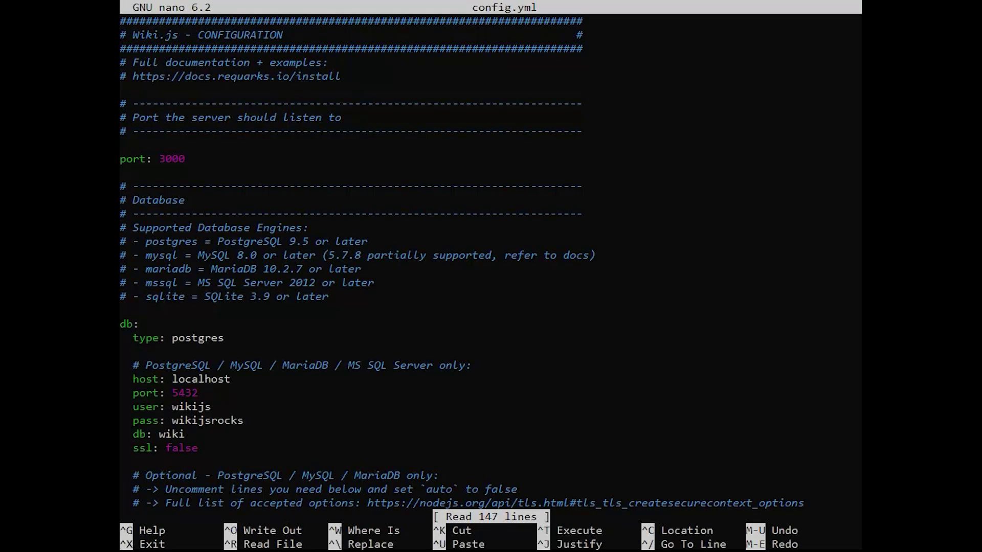
# Step: Change the database type in config.yml from postgres to mariadb
pyautogui.hotkey('ctrl', 'w')
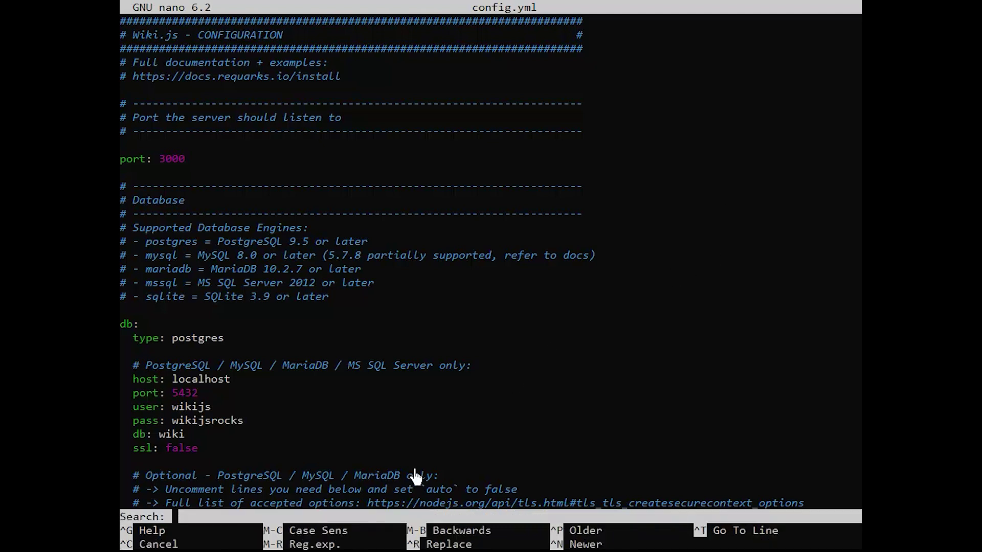
pyautogui.rightClick(414, 510)
pyautogui.press('Return')
pyautogui.press('Right')
pyautogui.press('Right')
pyautogui.press('Right')
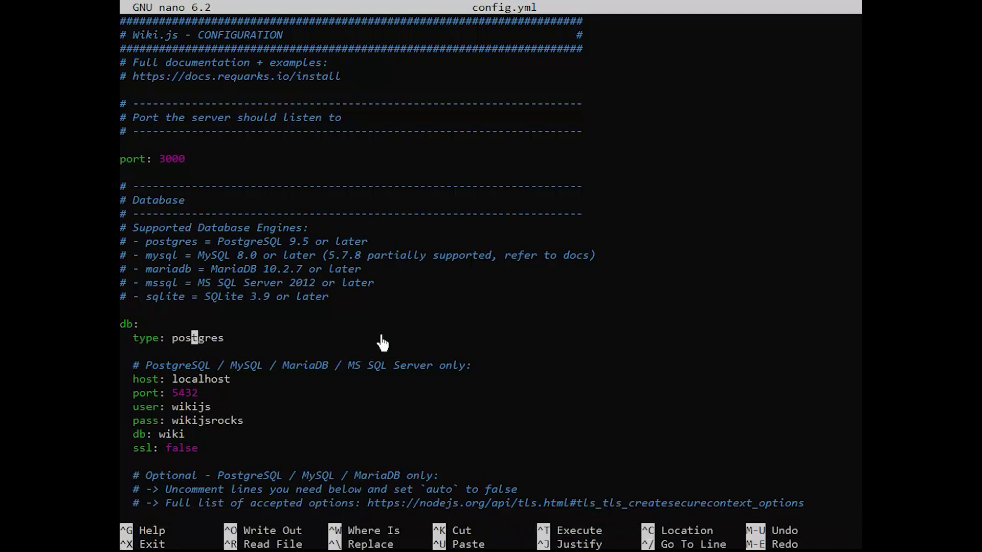
pyautogui.press('BackSpace')
pyautogui.press('BackSpace')
pyautogui.press('BackSpace')
pyautogui.press('BackSpace')
pyautogui.press('BackSpace')
pyautogui.press('BackSpace')
pyautogui.rightClick(648, 338)
# Step: Change the database port from 5432 to 3306
pyautogui.press('Down')
pyautogui.press('Down')
pyautogui.press('Down')
pyautogui.press('Up')
pyautogui.press('BackSpace')
pyautogui.press('BackSpace')
pyautogui.press('BackSpace')
pyautogui.press('BackSpace')
pyautogui.rightClick(447, 340)
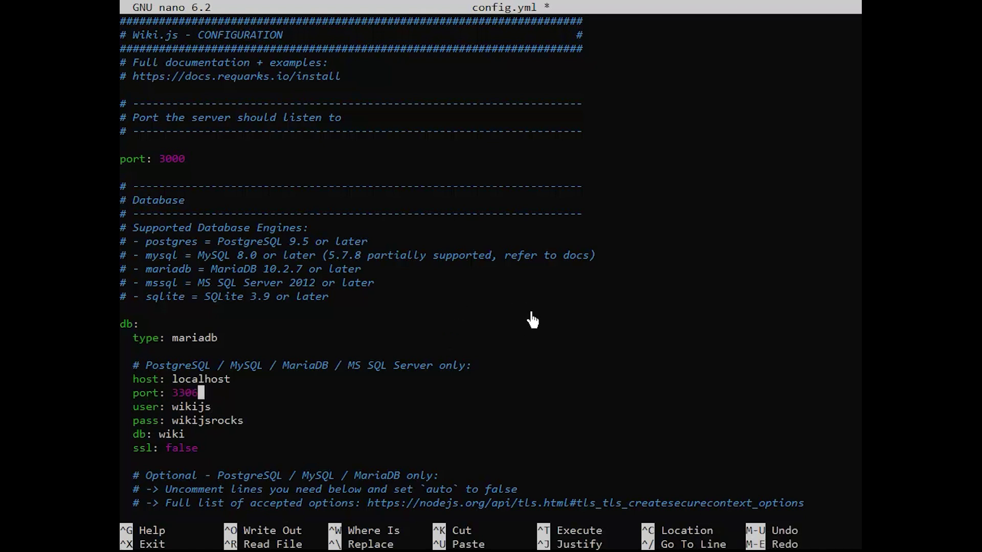
pyautogui.press('Down')
pyautogui.press('Right')
pyautogui.press('Right')
pyautogui.press('End')
pyautogui.press('BackSpace')
pyautogui.press('BackSpace')
pyautogui.press('BackSpace')
pyautogui.press('BackSpace')
pyautogui.press('BackSpace')
pyautogui.press('BackSpace')
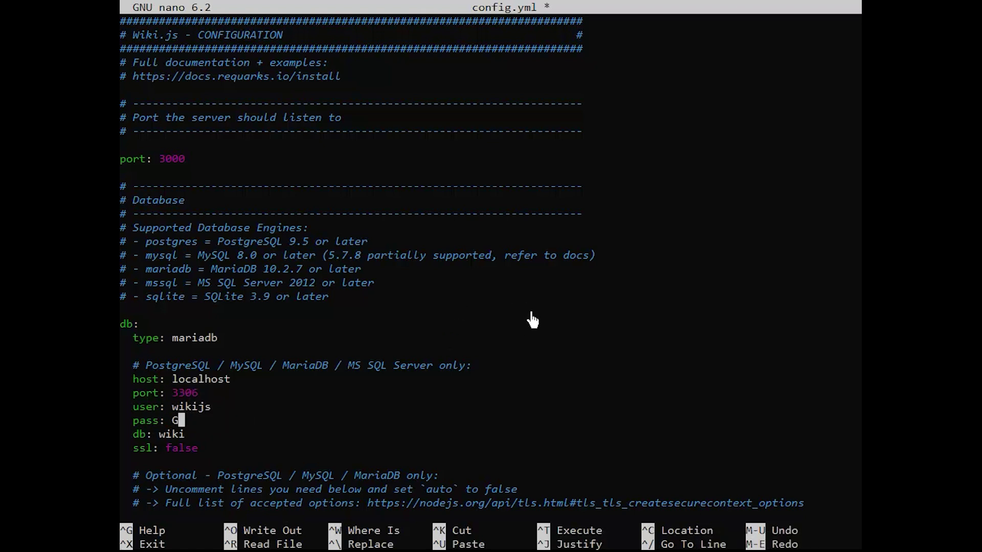
pyautogui.press('Down')
pyautogui.press('Up')
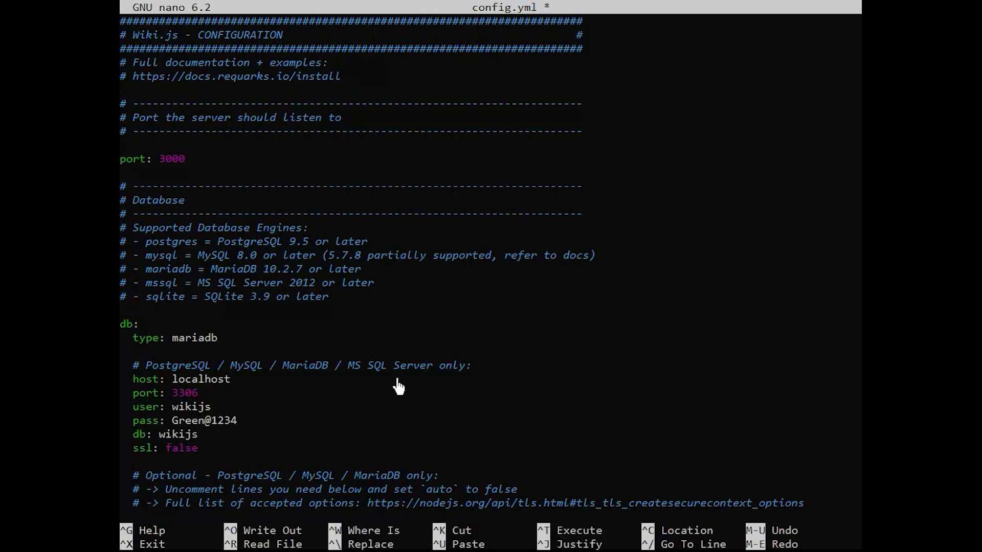
pyautogui.hotkey('ctrl', 'x')
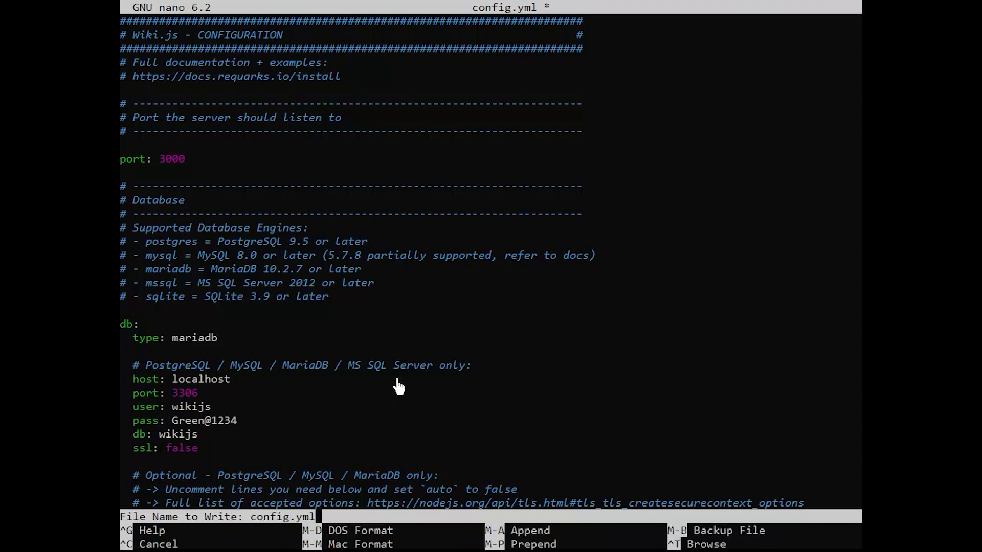
pyautogui.press('Return')
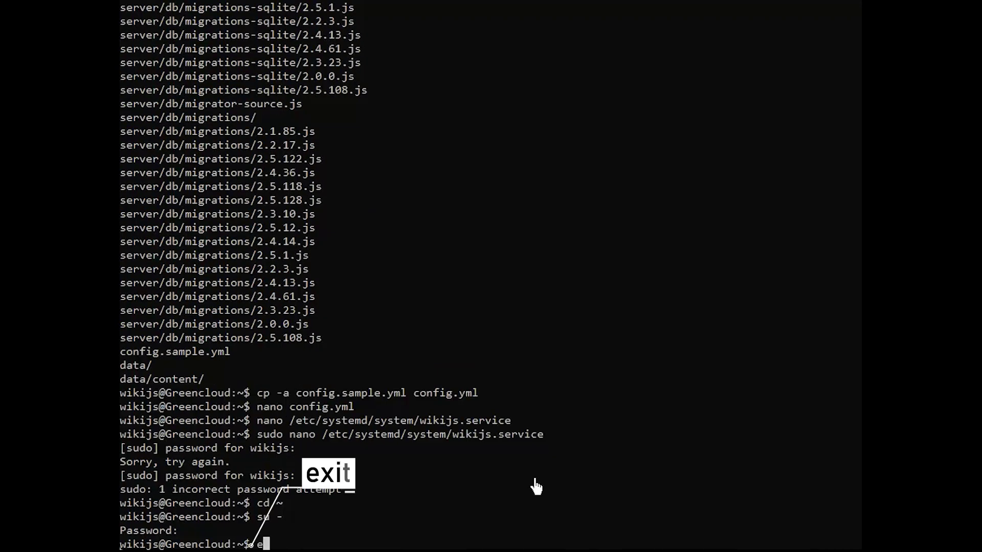
# Step: Exit to the root shell and create /etc/systemd/system/wikijs.service in nano
pyautogui.press('Return')
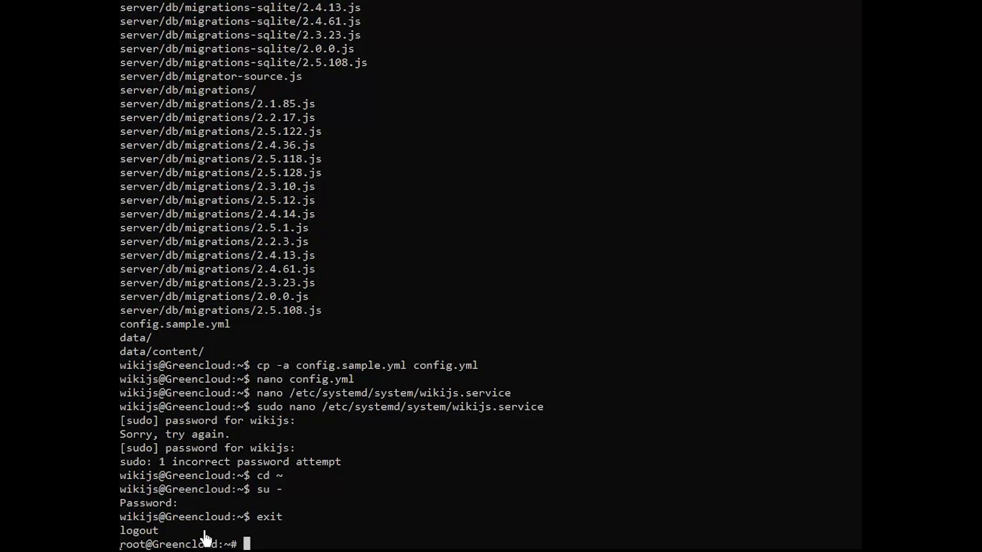
pyautogui.rightClick(383, 495)
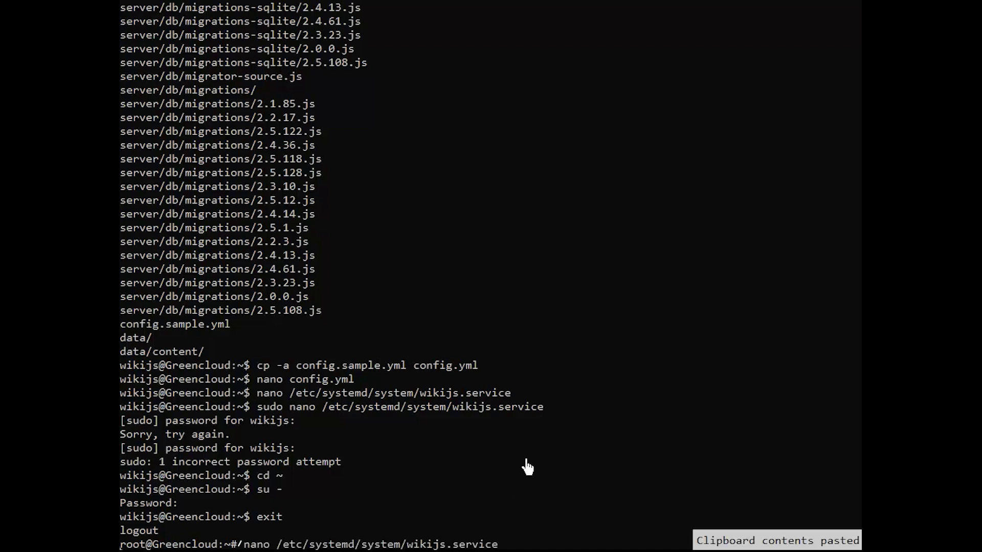
pyautogui.press('Return')
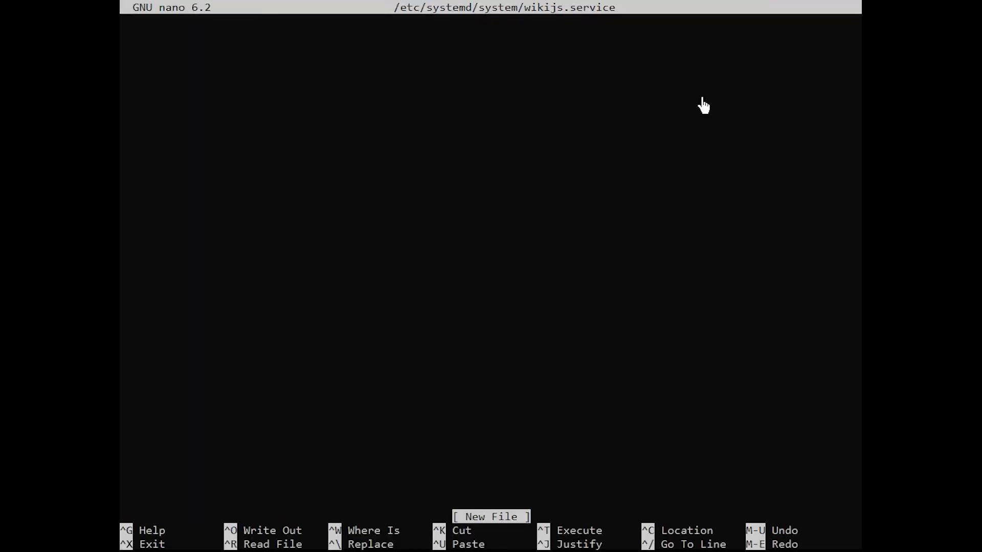
# Step: Save a unit running node server as wikijs from /opt/wikijs, always restarting
pyautogui.rightClick(494, 232)
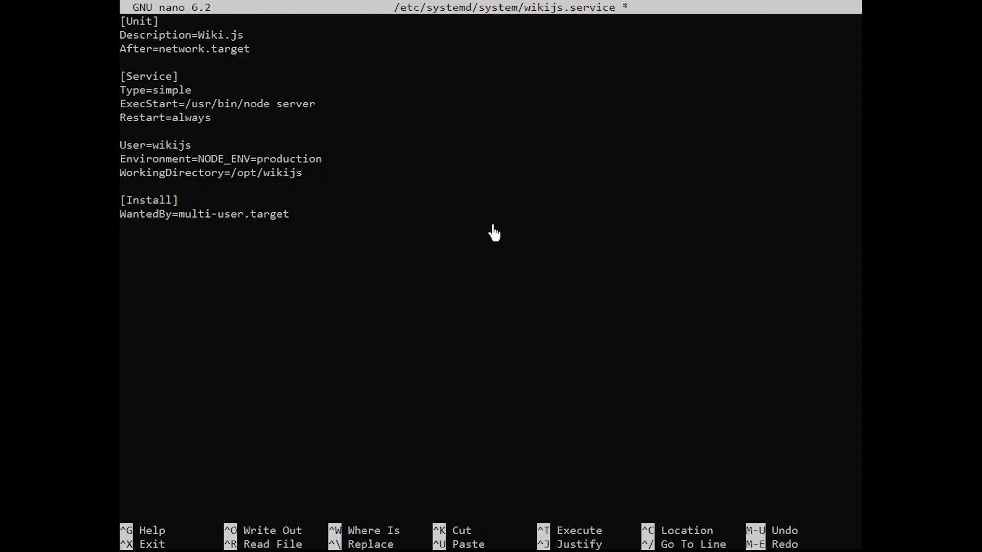
pyautogui.hotkey('ctrl', 'x')
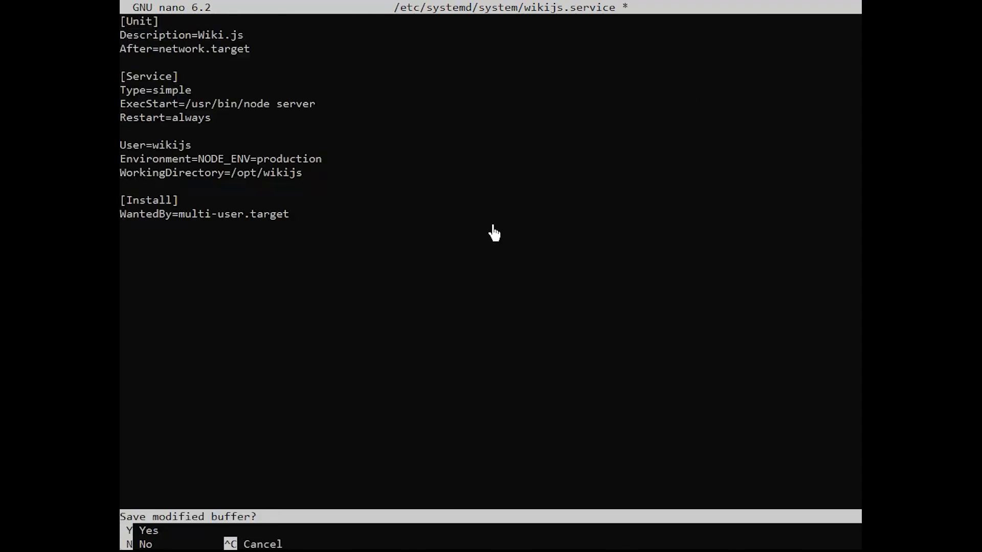
pyautogui.press('y')
pyautogui.press('Return')
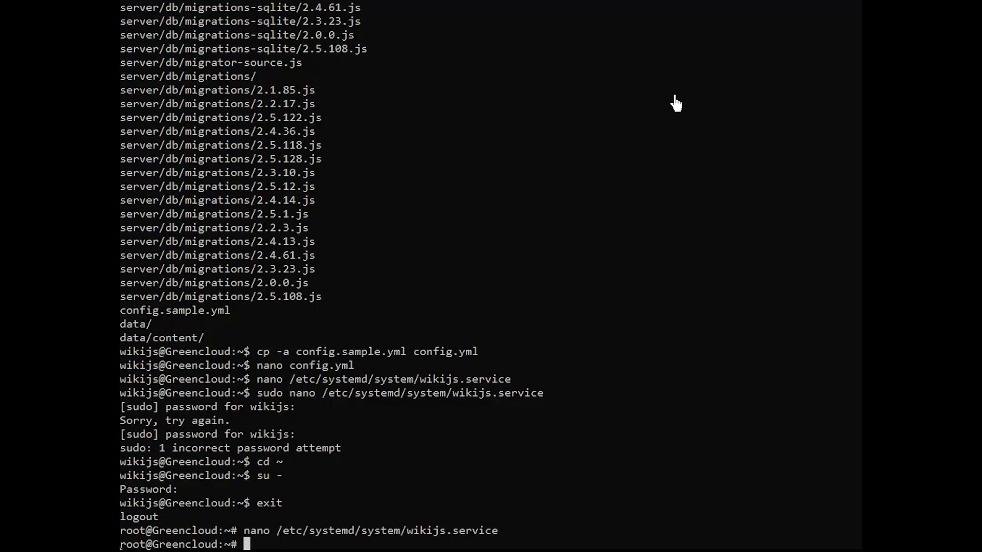
# Step: Run systemctl daemon-reload, then enable and start wikijs with enable --now
pyautogui.rightClick(562, 307)
pyautogui.press('Return')
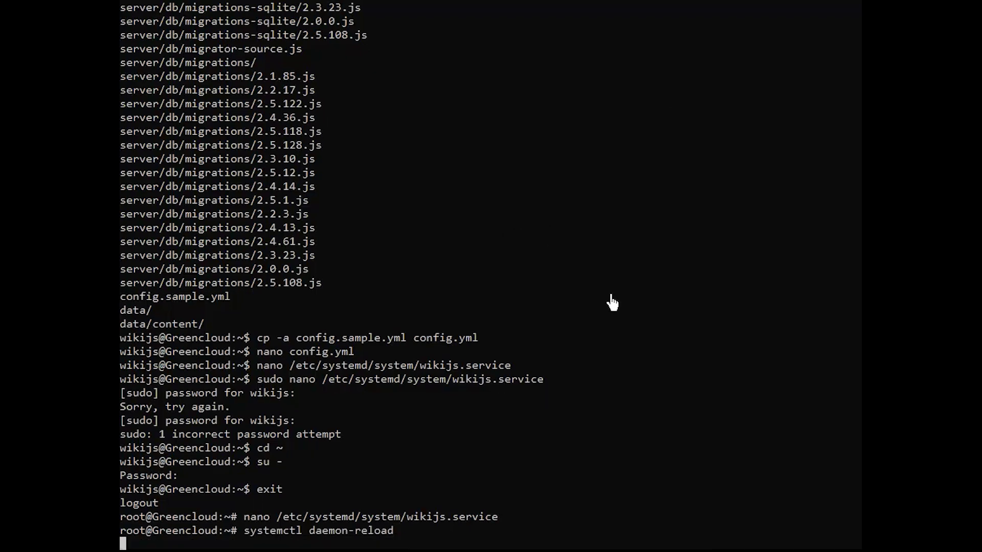
pyautogui.rightClick(649, 287)
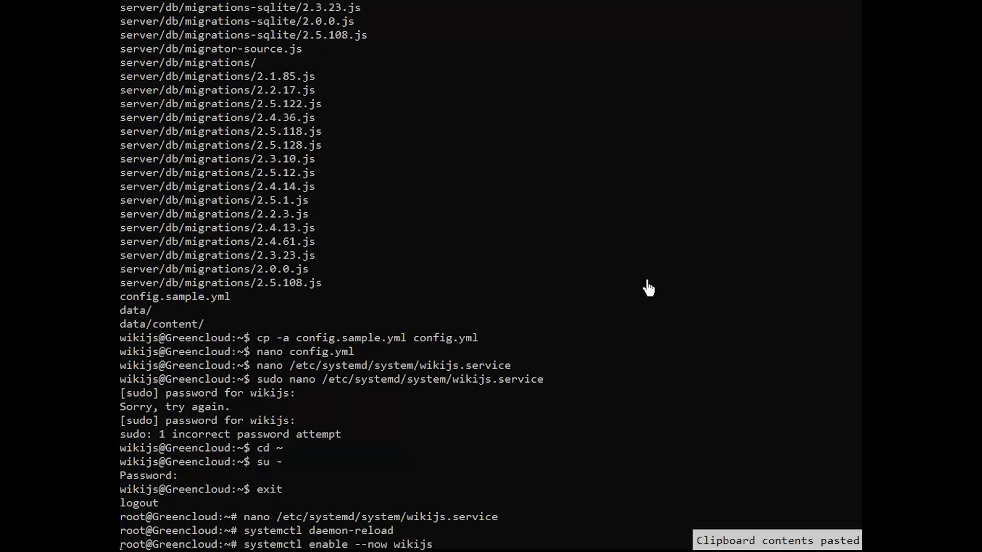
pyautogui.press('Return')
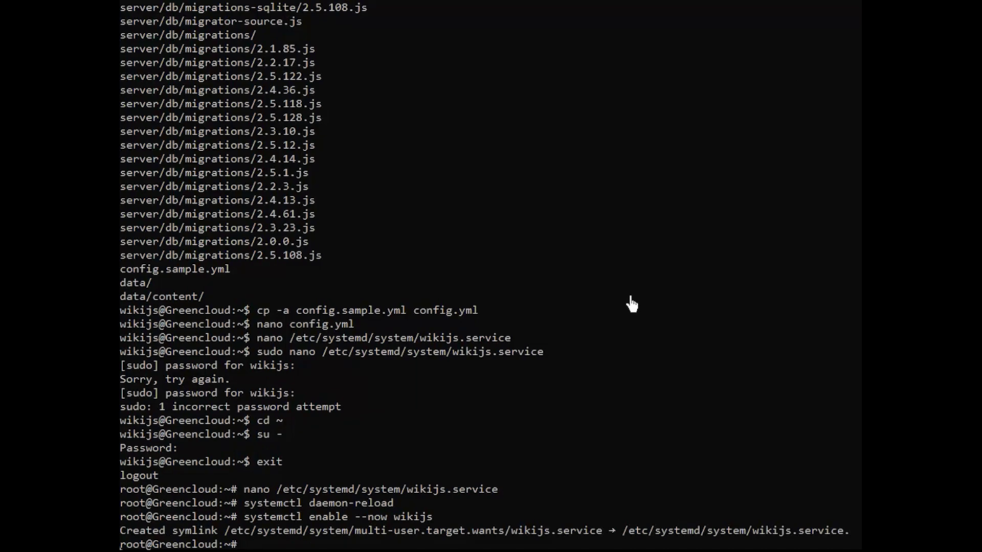
pyautogui.hotkey('ctrl', 'v')
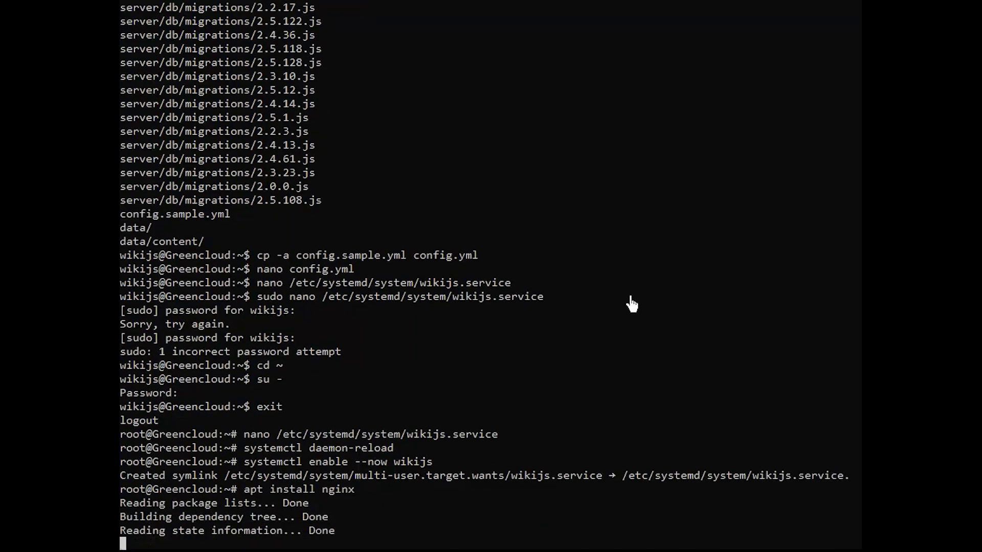
# Step: Confirm the nginx 1.18 install and create /etc/nginx/conf.d/wiki.conf in nano
pyautogui.press('Return')
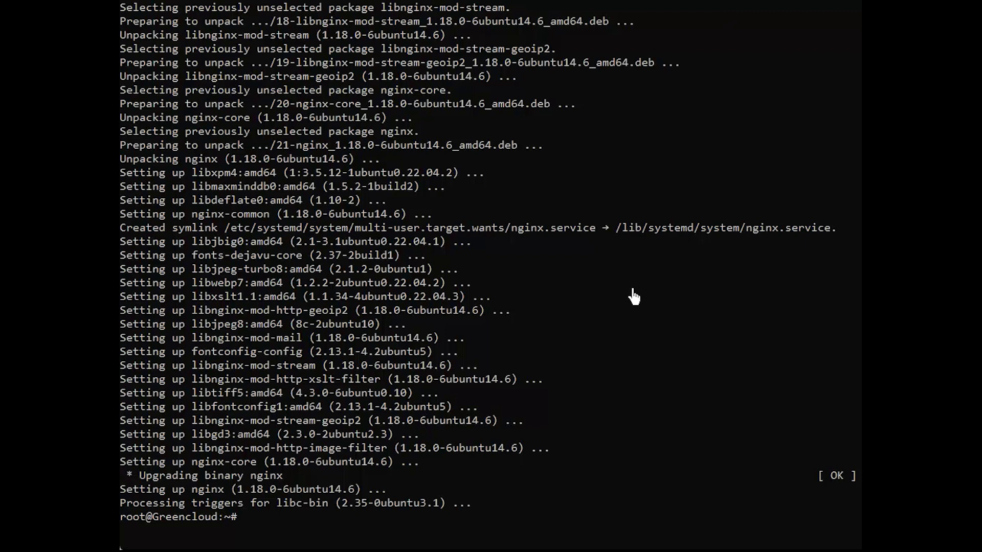
pyautogui.hotkey('ctrl', 'v')
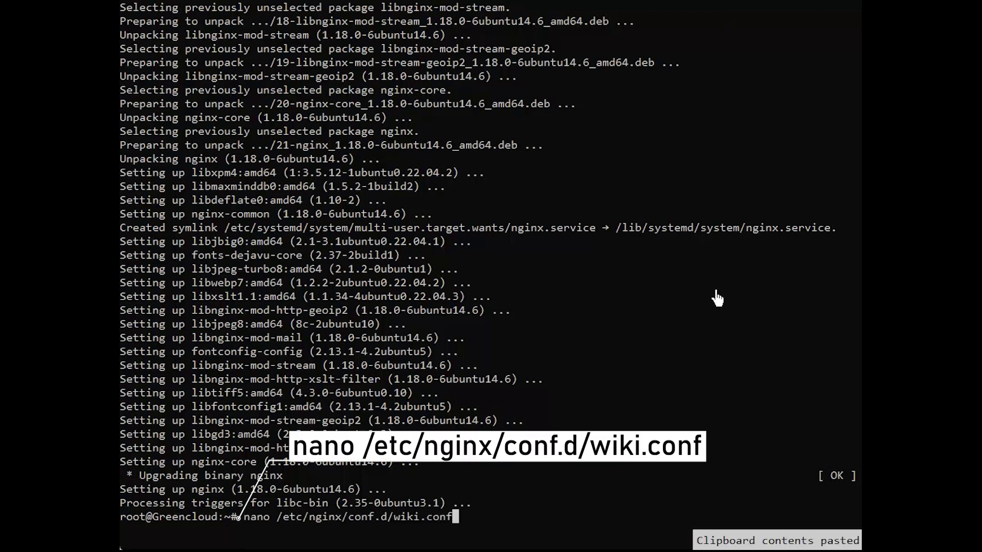
pyautogui.press('Return')
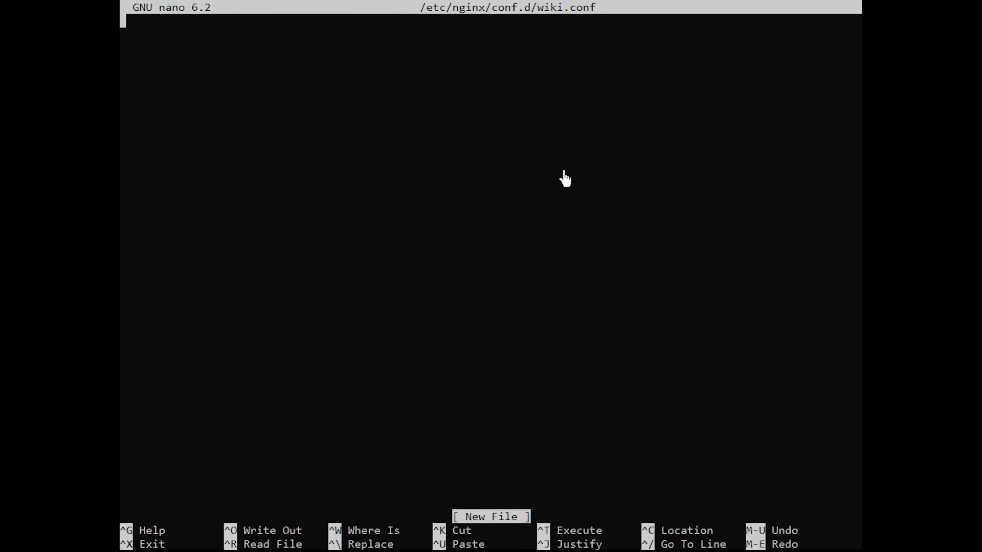
# Step: Save wiki.conf with a server block proxying greencloud.com to 127.0.0.1:3000
pyautogui.hotkey('ctrl', 'v')
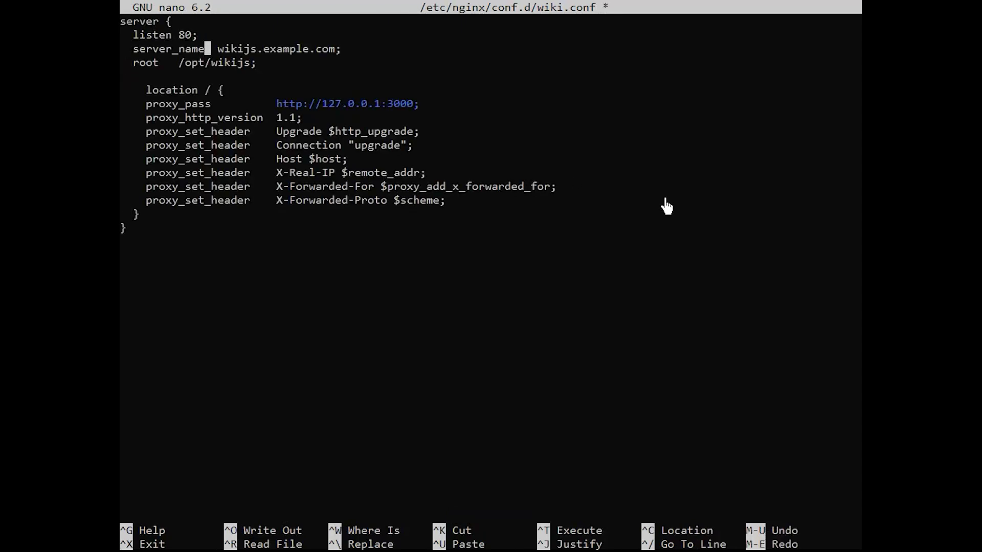
pyautogui.press('BackSpace')
pyautogui.press('BackSpace')
pyautogui.press('BackSpace')
pyautogui.press('BackSpace')
pyautogui.press('BackSpace')
pyautogui.press('BackSpace')
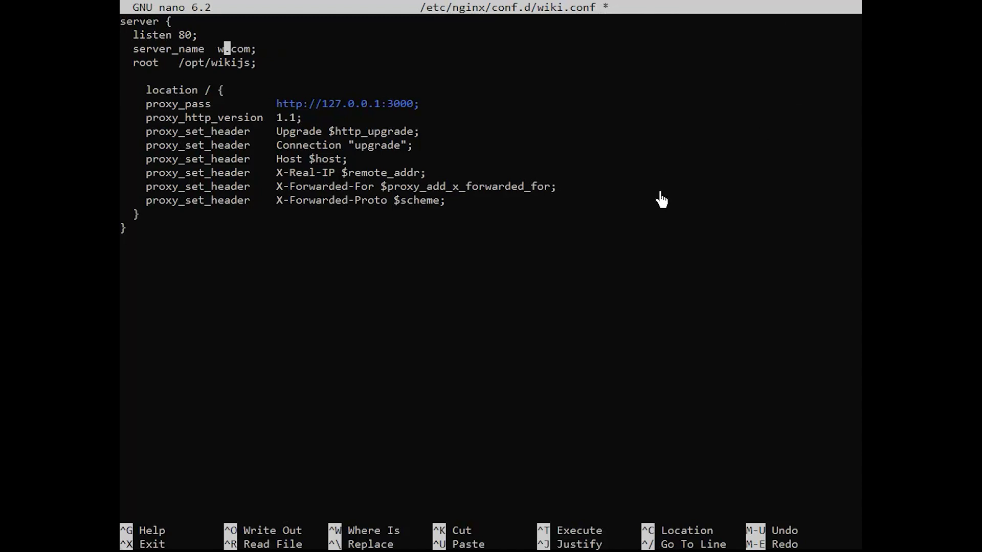
pyautogui.press('BackSpace')
pyautogui.press('BackSpace')
pyautogui.press('BackSpace')
pyautogui.write('greencloud')
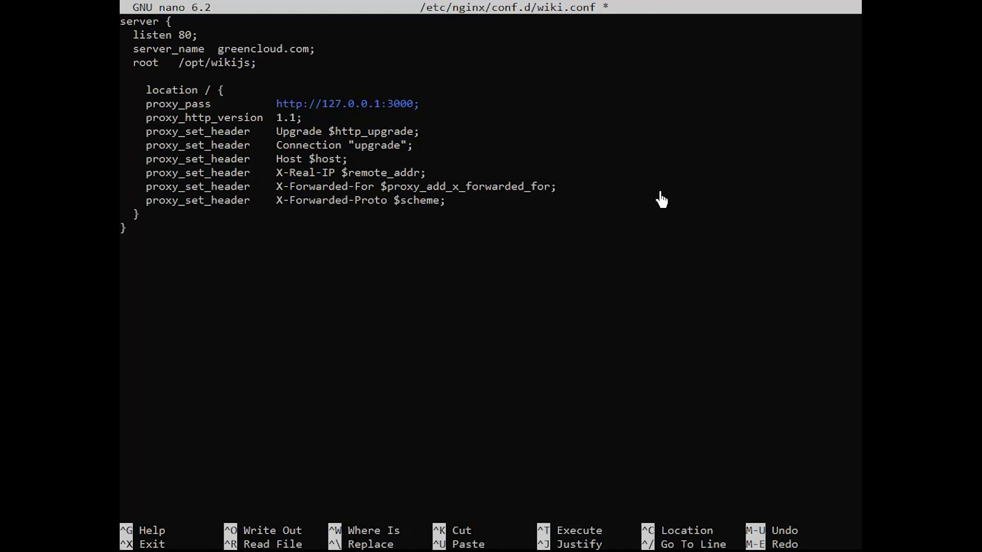
pyautogui.hotkey('ctrl', 'x')
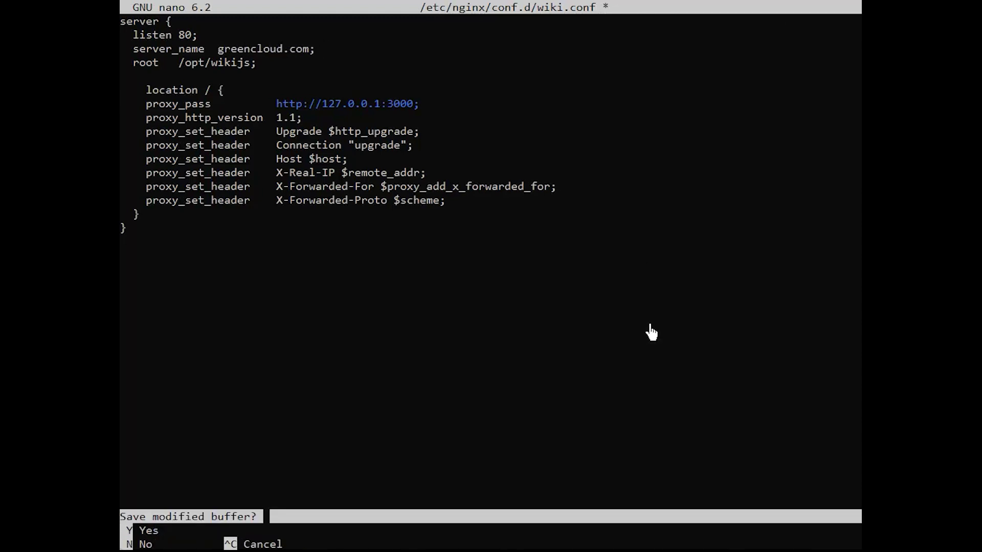
pyautogui.press('y')
pyautogui.press('Return')
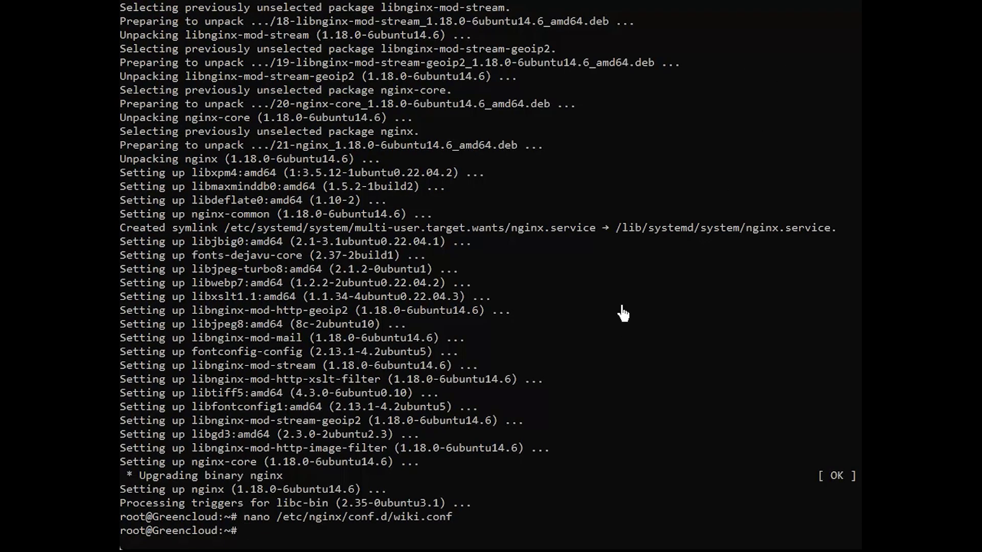
# Step: Uncomment server_names_hash_bucket_size 64 in /etc/nginx/nginx.conf using nano and save it
pyautogui.hotkey('ctrl', 'v')
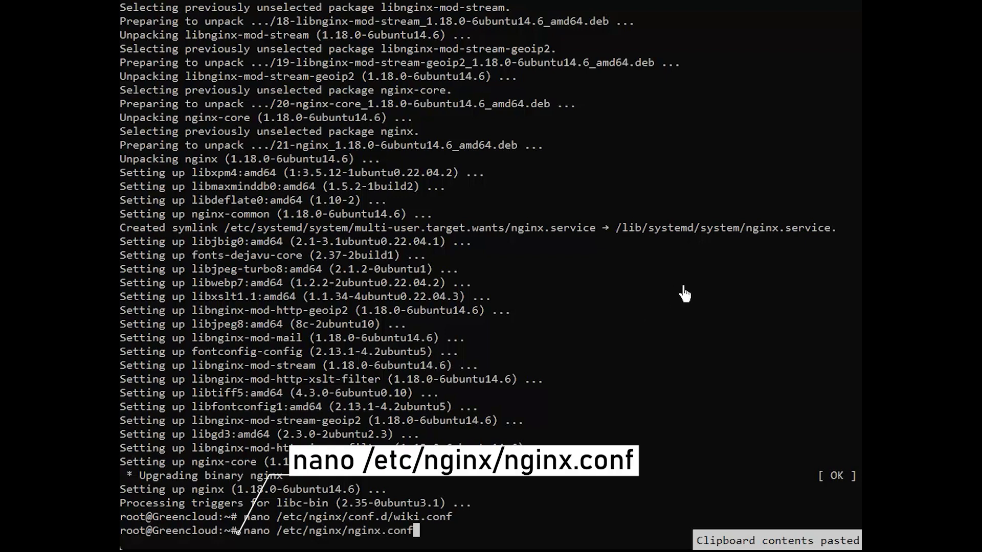
pyautogui.press('Return')
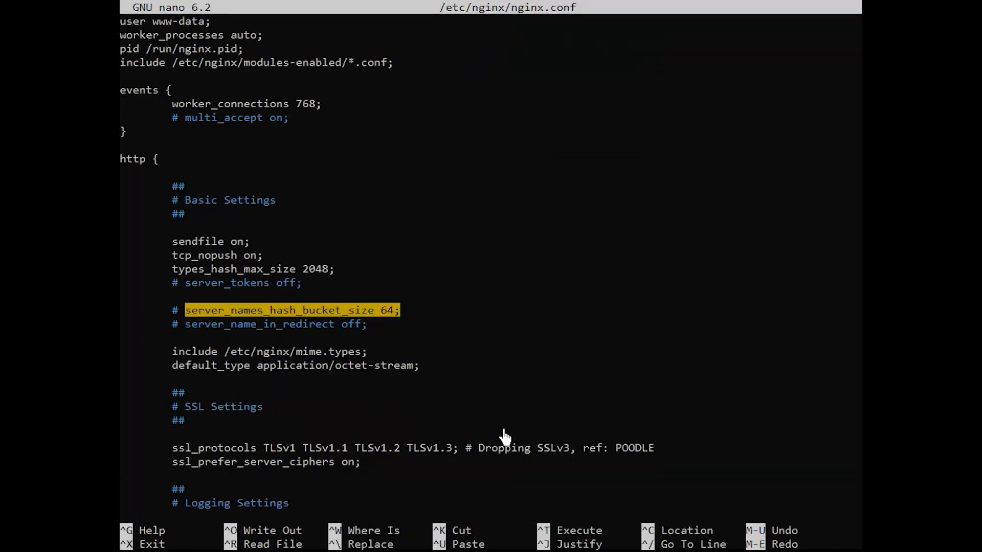
pyautogui.press('BackSpace')
pyautogui.press('BackSpace')
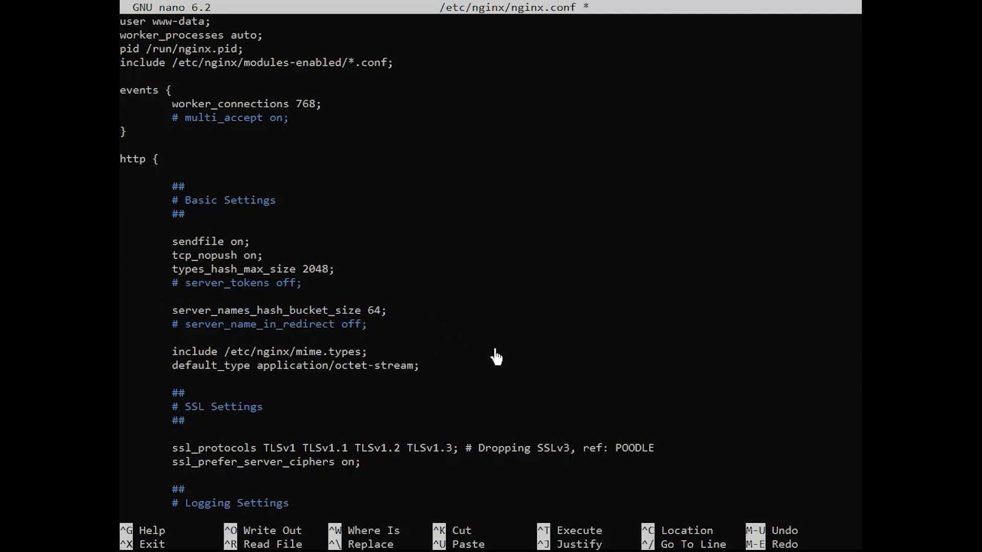
pyautogui.hotkey('ctrl', 'x')
pyautogui.press('y')
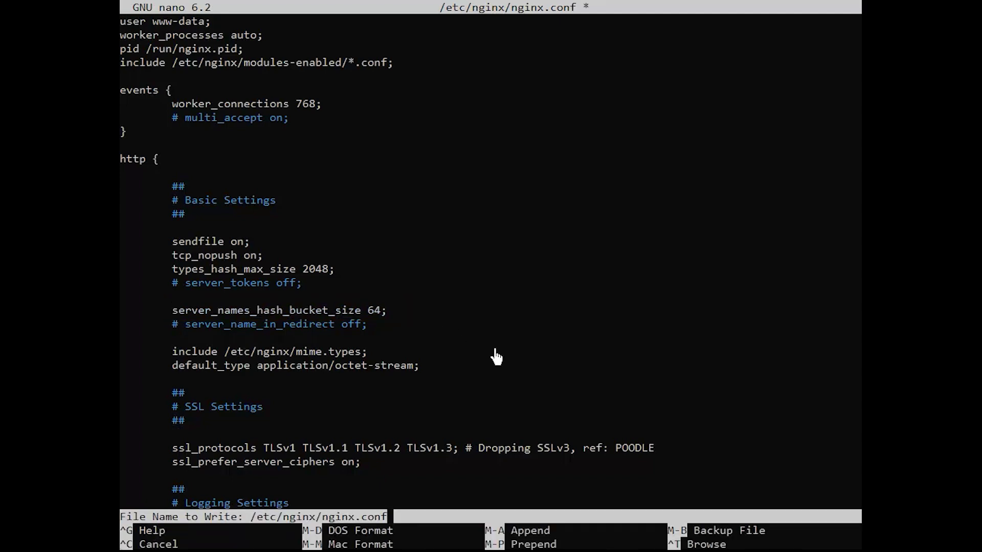
pyautogui.press('Return')
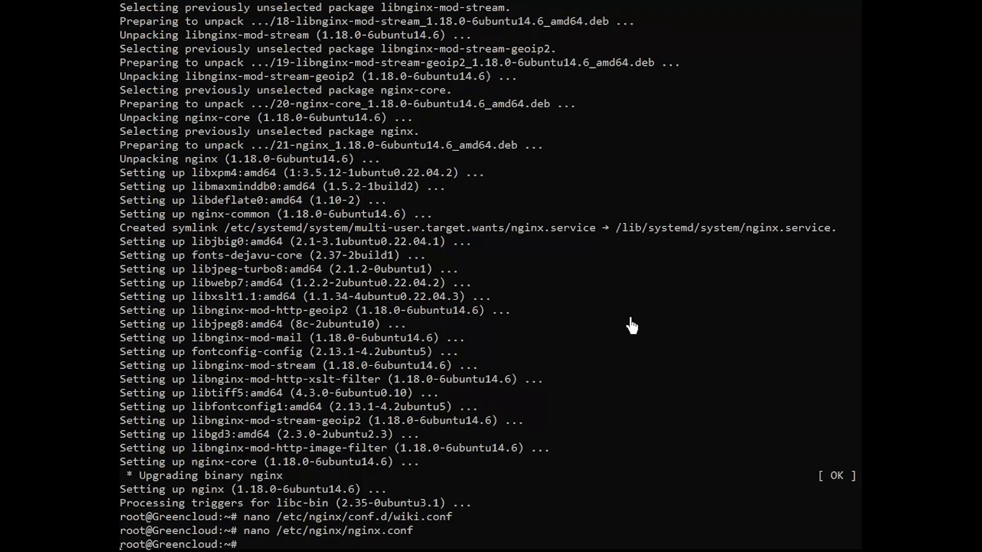
# Step: Restart nginx with 'systemctl restart nginx'
pyautogui.rightClick(630, 326)
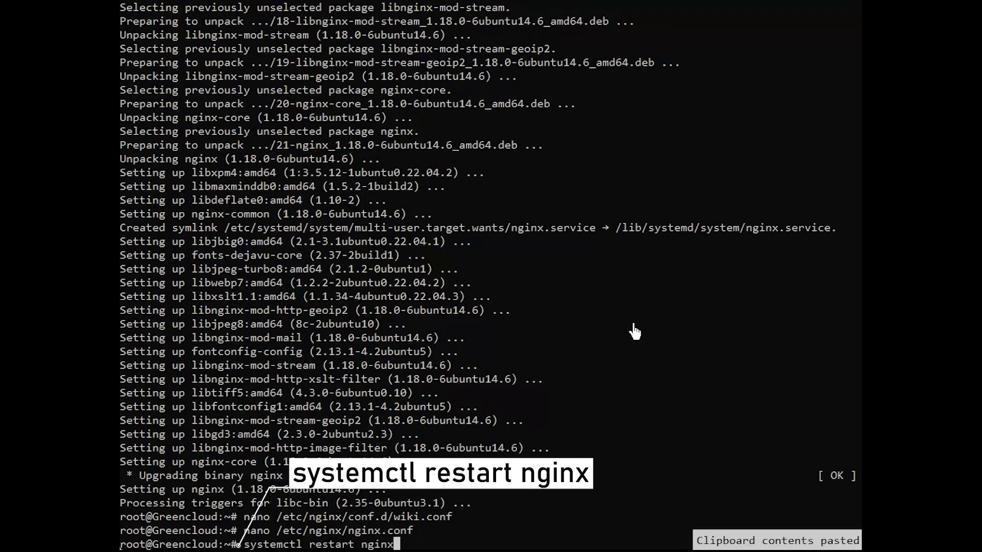
pyautogui.press('Return')
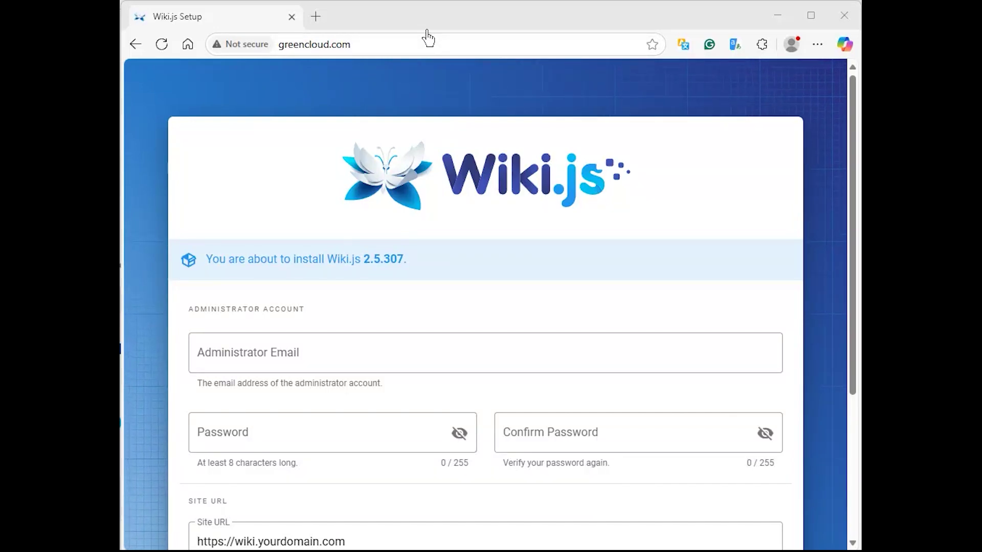
pyautogui.click(416, 43)
pyautogui.press('Return')
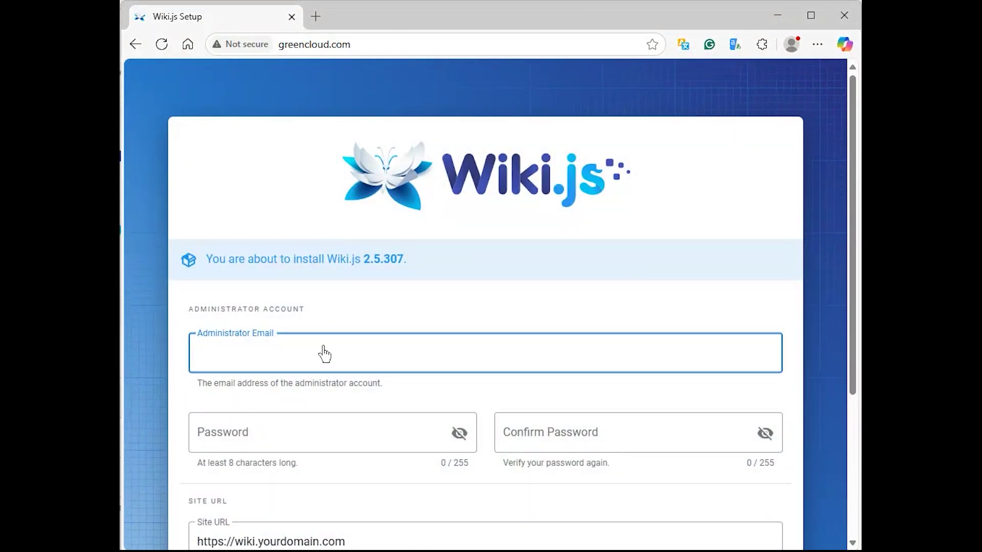
pyautogui.click(294, 441)
pyautogui.write('****************')
pyautogui.scroll(-2, 384, 417)
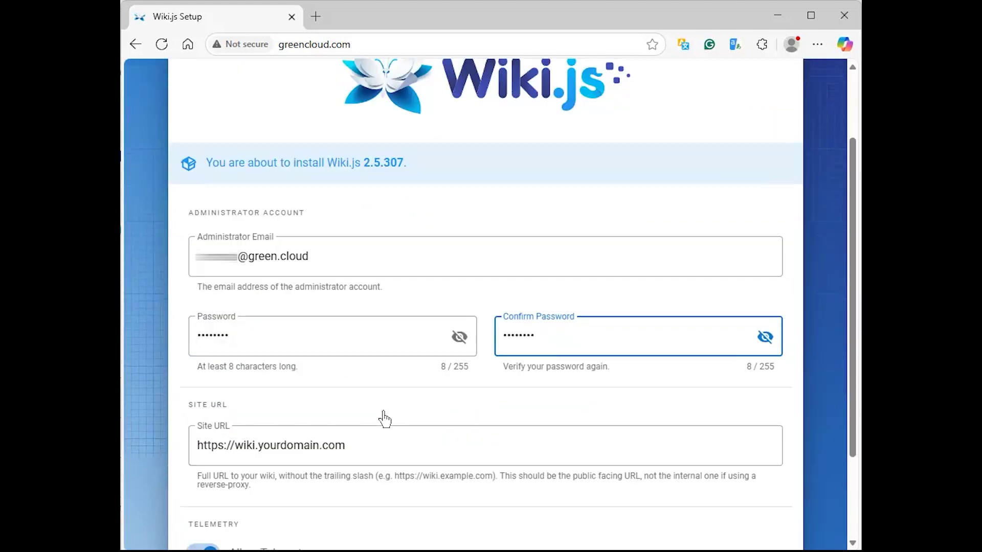
pyautogui.moveTo(263, 446); pyautogui.dragTo(319, 446)
pyautogui.write('greencloud')
pyautogui.scroll(-2, 460, 461)
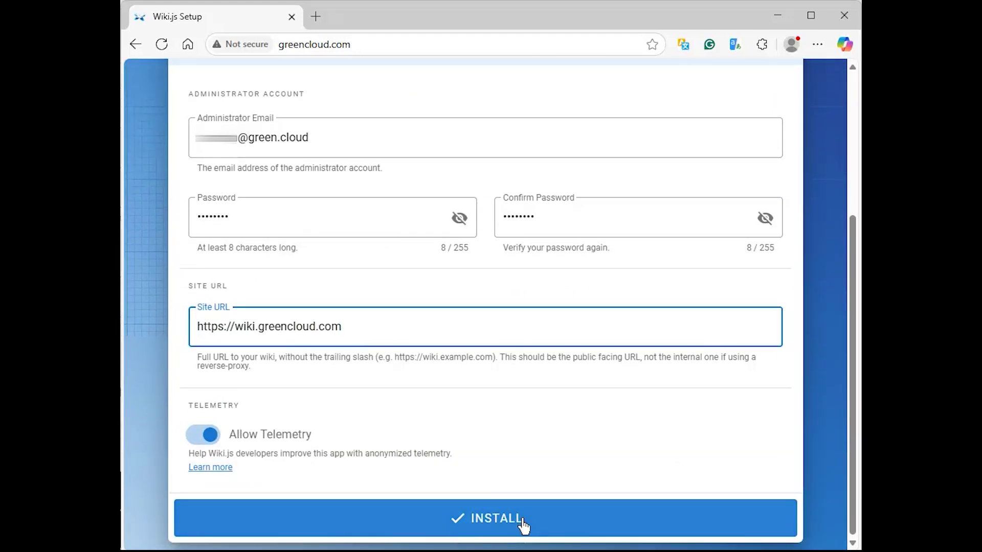
pyautogui.click(521, 526)
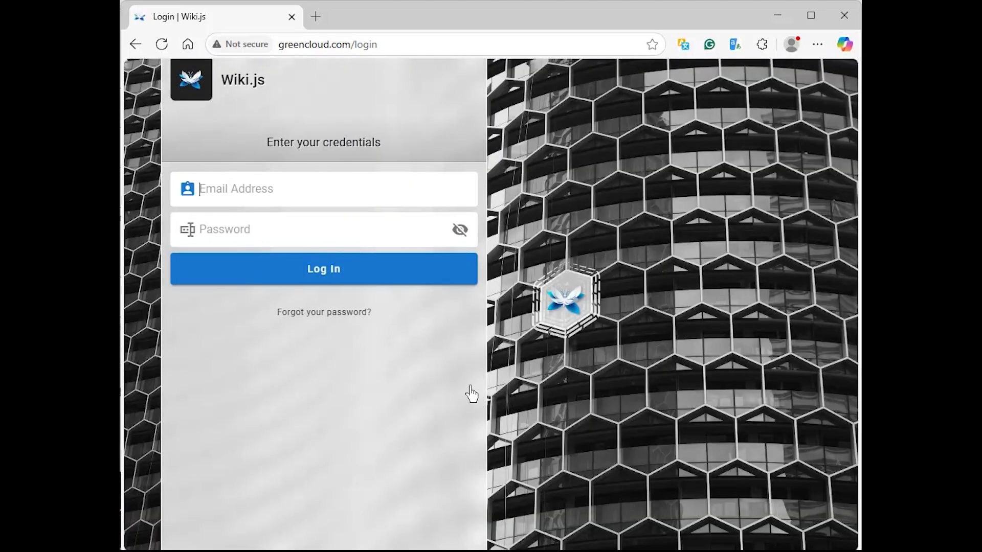
# Step: Log in to Wiki.js with the administrator email and password
pyautogui.click(322, 189)
pyautogui.click(293, 228)
pyautogui.write('a')
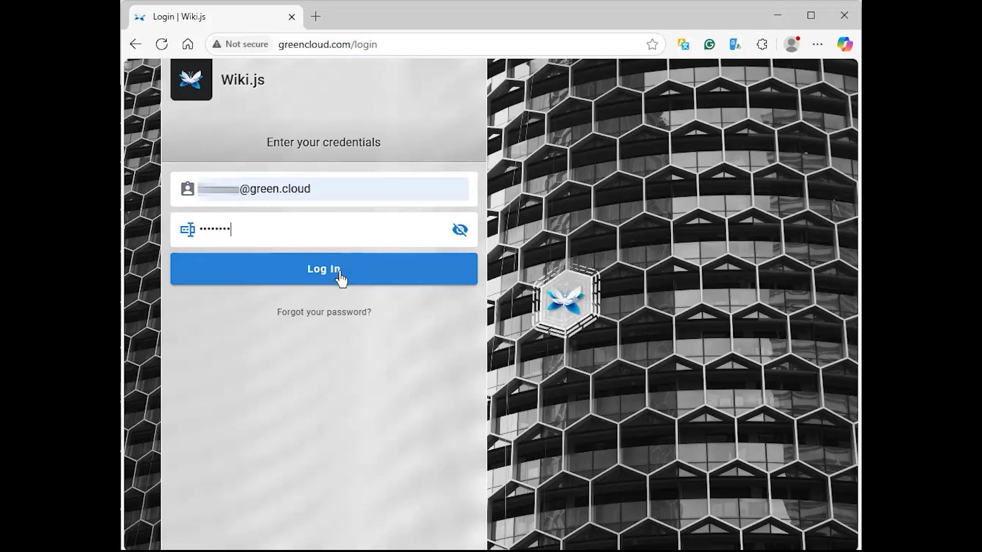
pyautogui.click(339, 280)
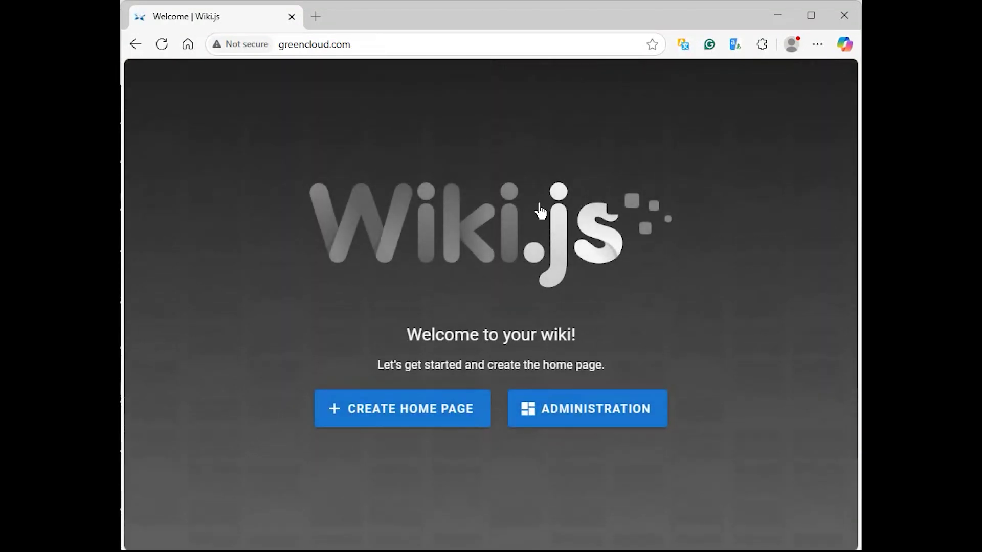
# Step: Open ADMINISTRATION from the Welcome to your wiki screen
pyautogui.click(632, 414)
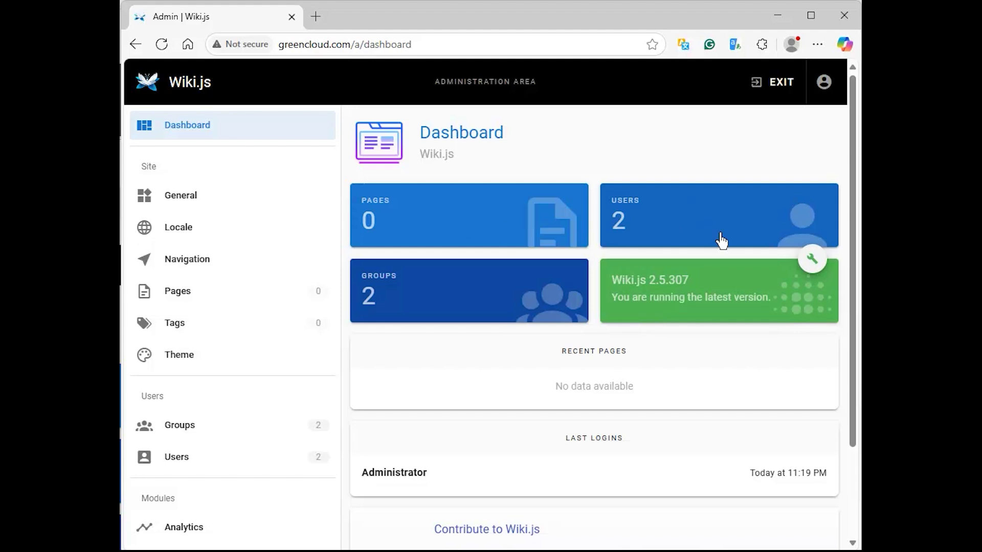